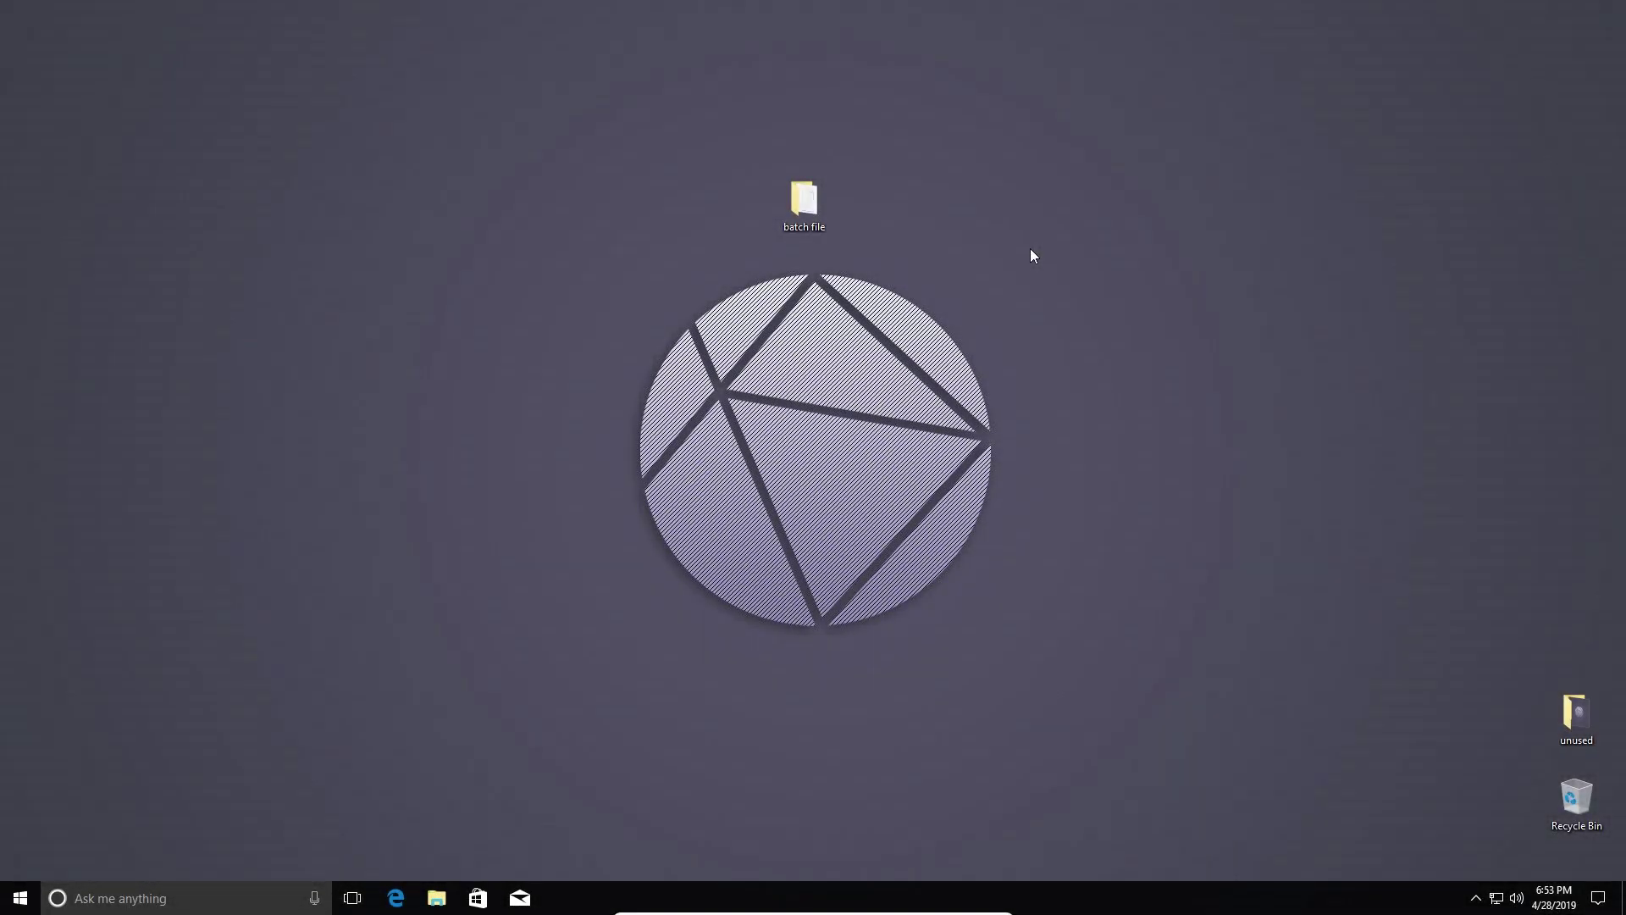
Open the batch file folder and view the run file's echo and pause script in Notepad.
{"action": "double_click", "coordinate": [802, 197]}
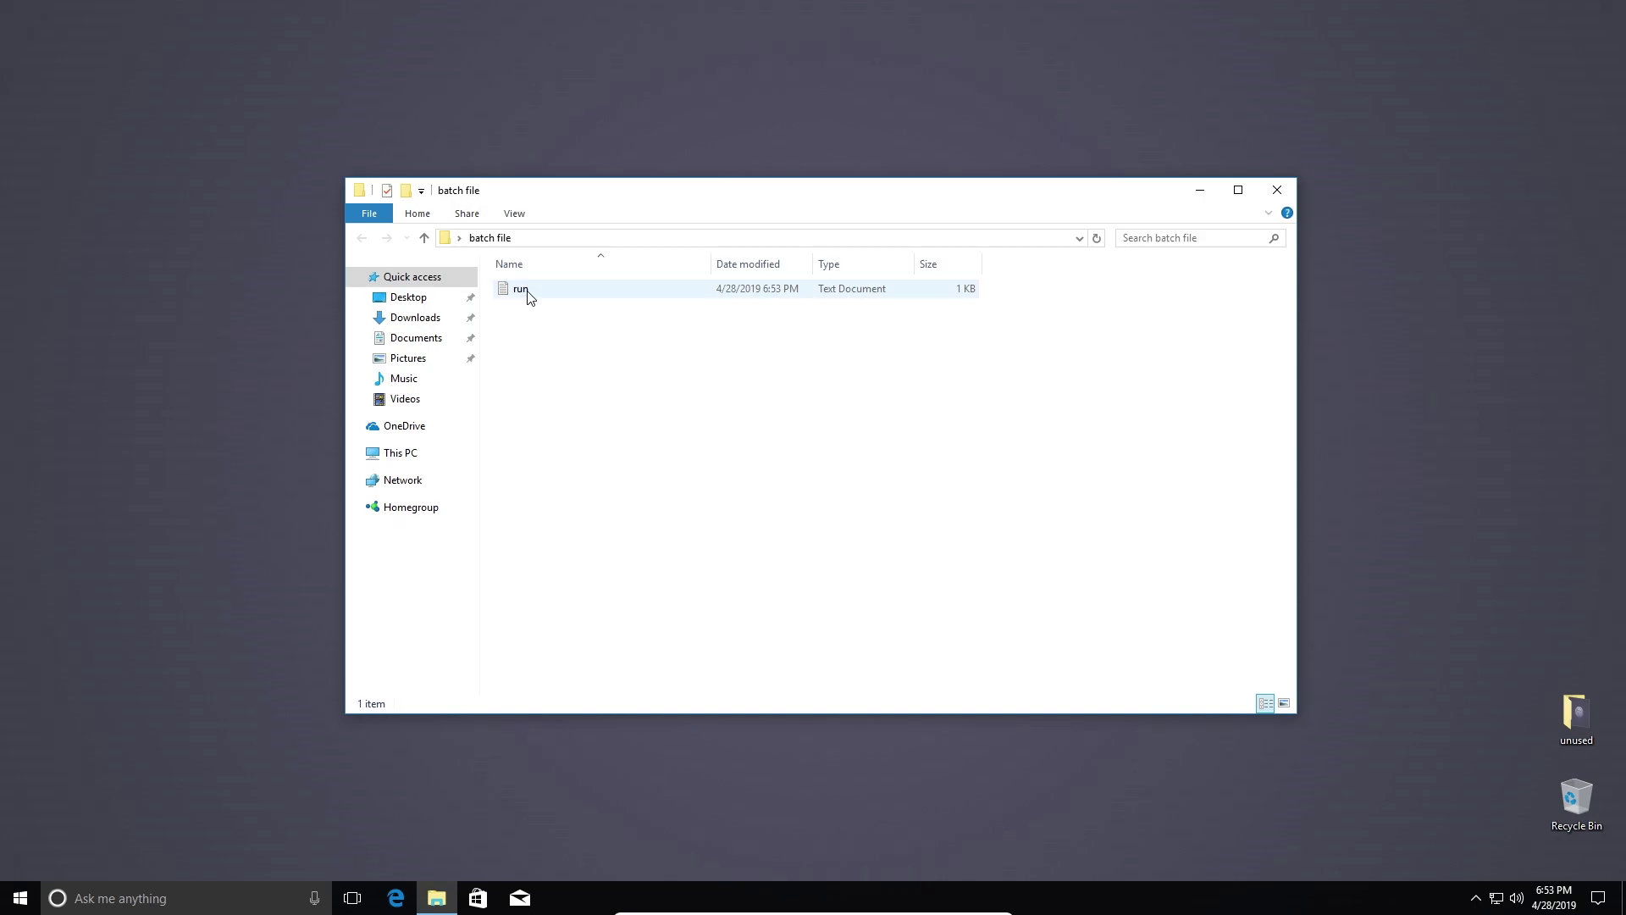
{"action": "left_click", "coordinate": [524, 296]}
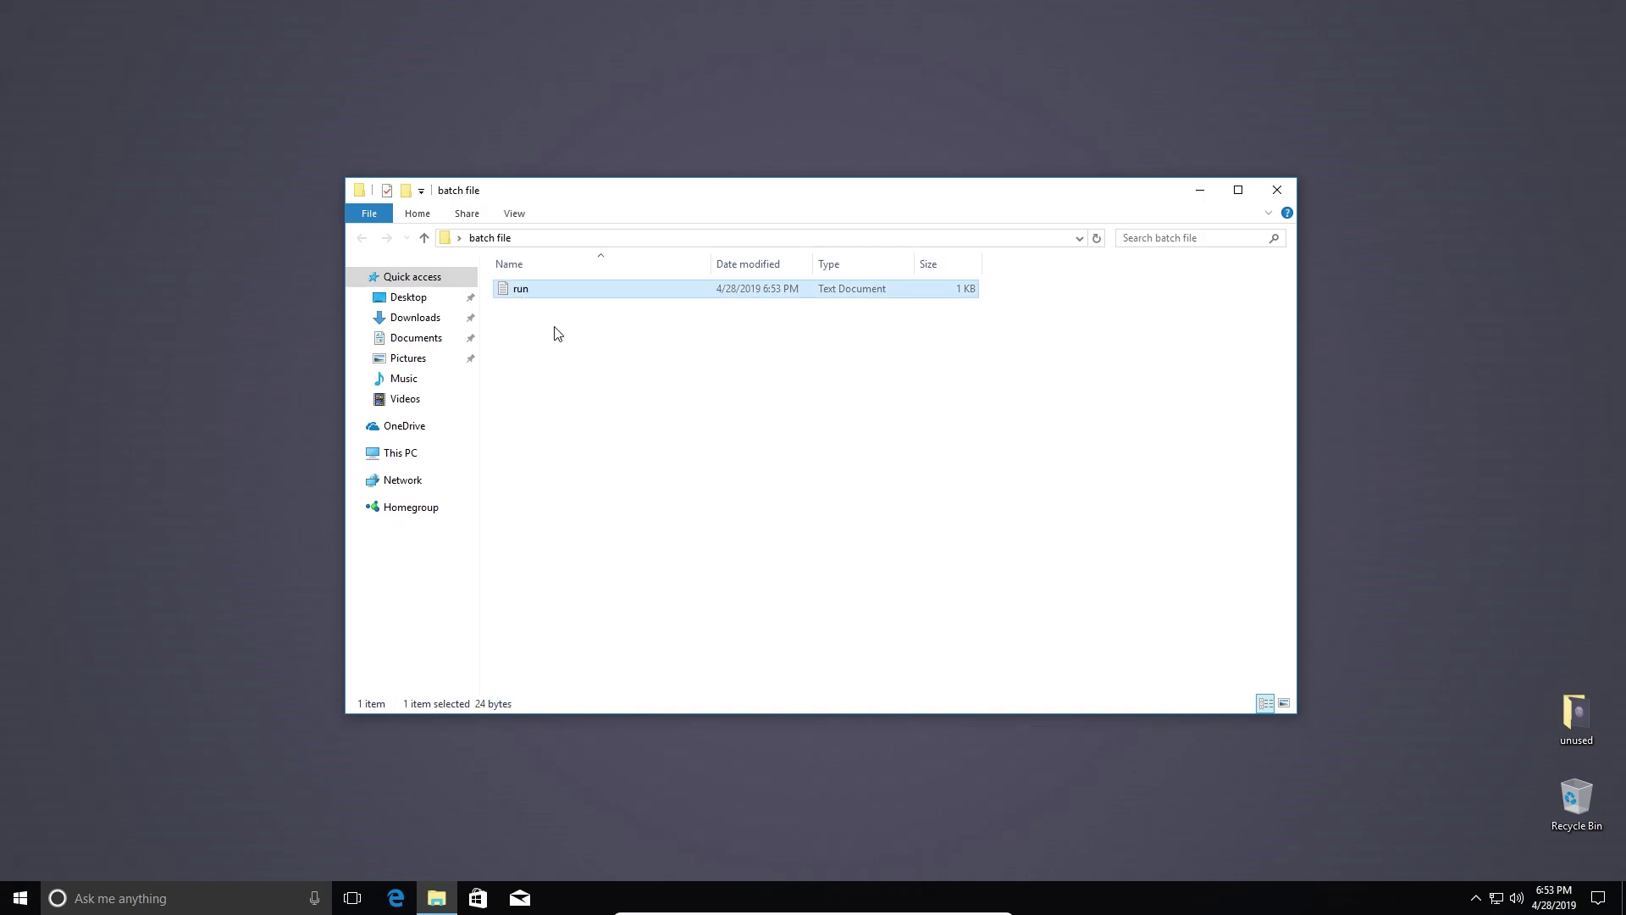
{"action": "right_click", "coordinate": [524, 295]}
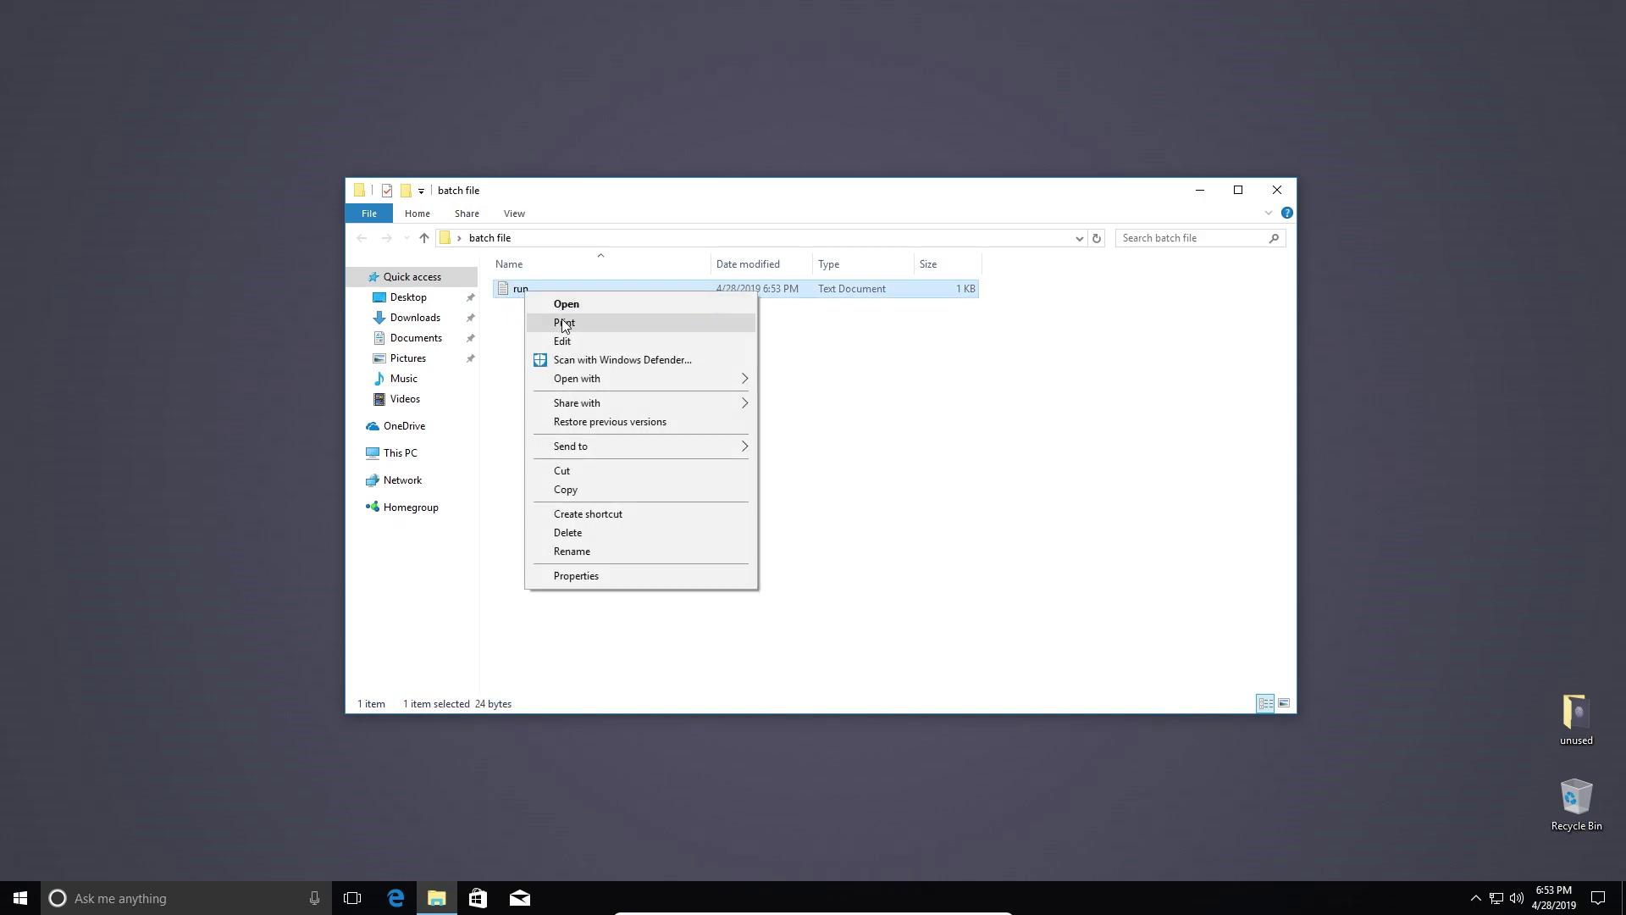
{"action": "left_click", "coordinate": [574, 342]}
{"action": "left_click_drag", "start_coordinate": [221, 168], "coordinate": [97, 75]}
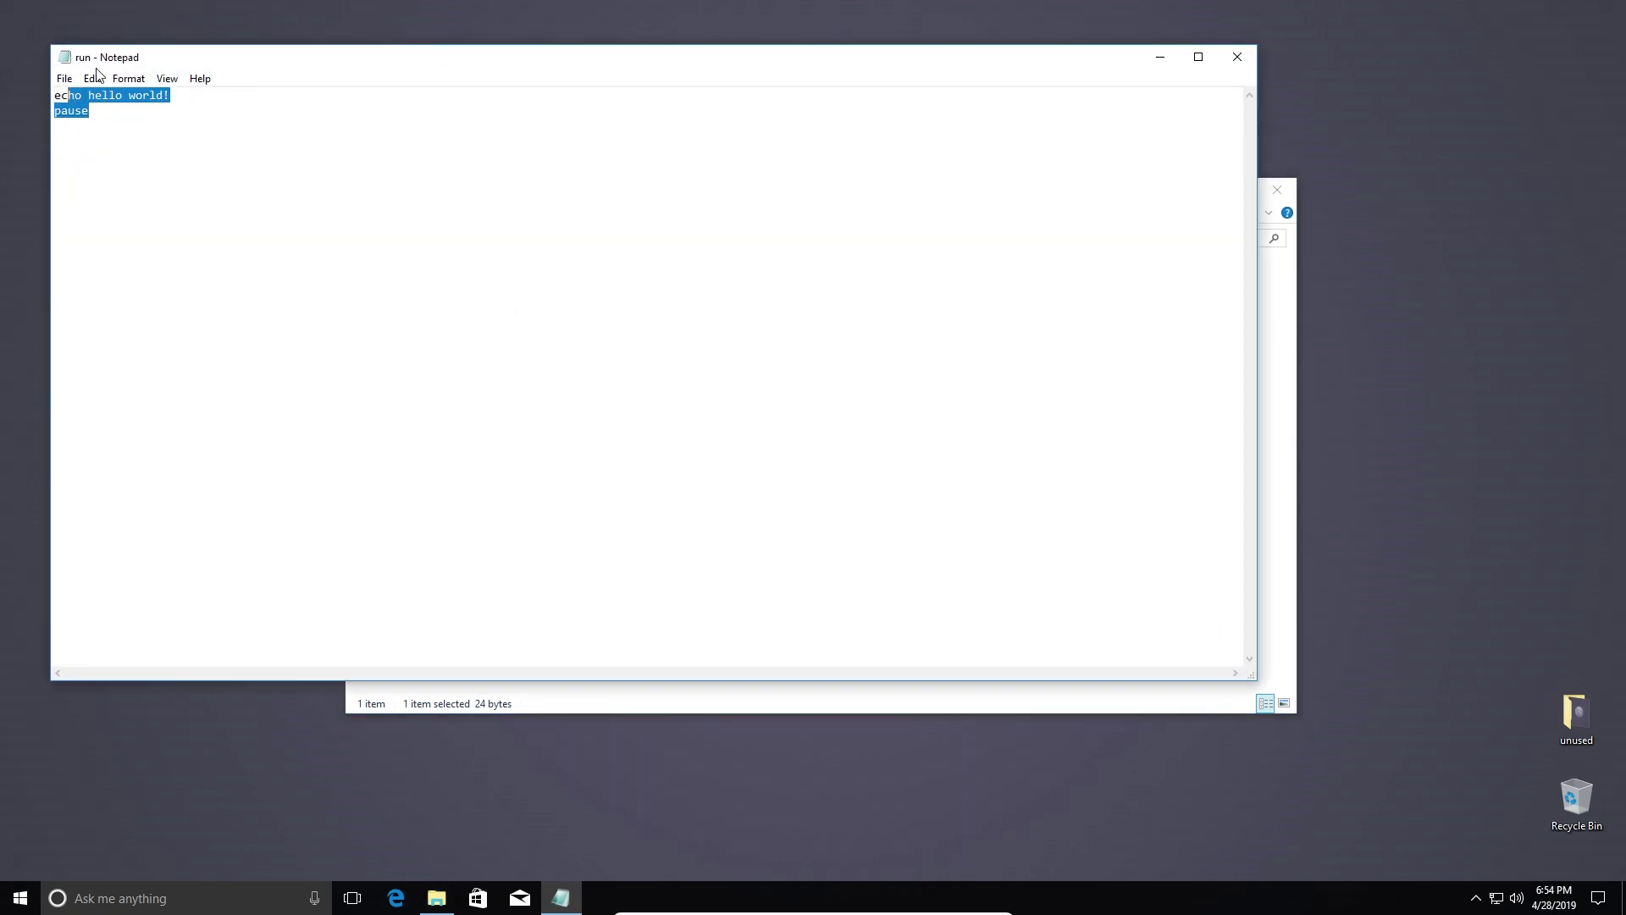
{"action": "left_click", "coordinate": [1239, 56]}
Rename run to run.bat and reopen it; Notepad still shows the echo and pause script.
{"action": "left_click", "coordinate": [552, 334]}
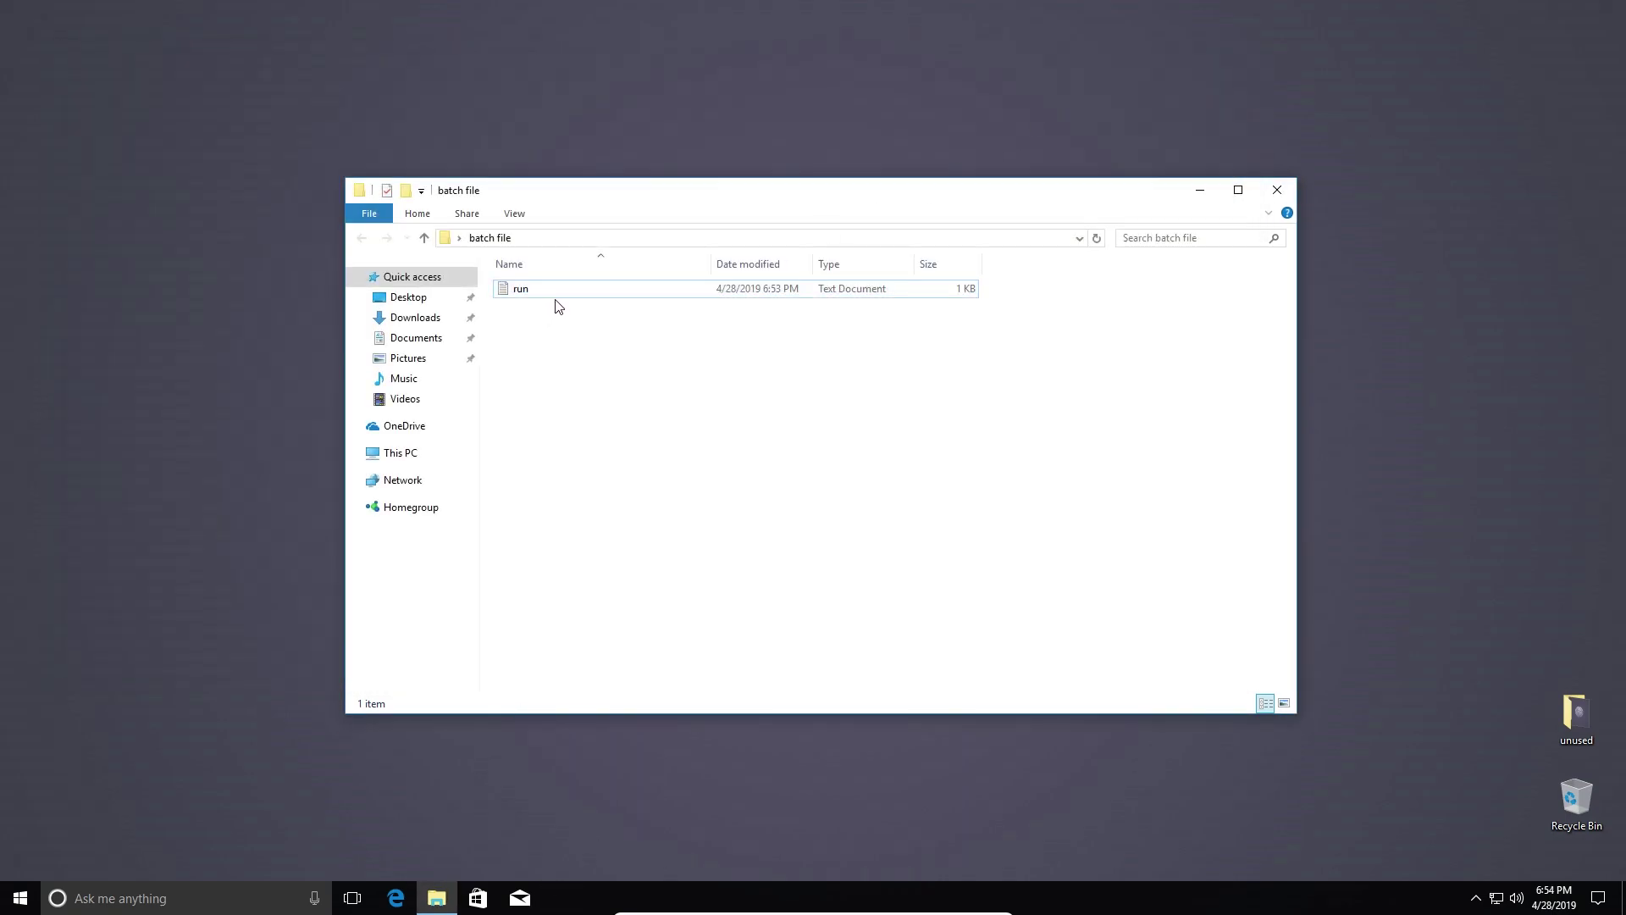
{"action": "right_click", "coordinate": [557, 297]}
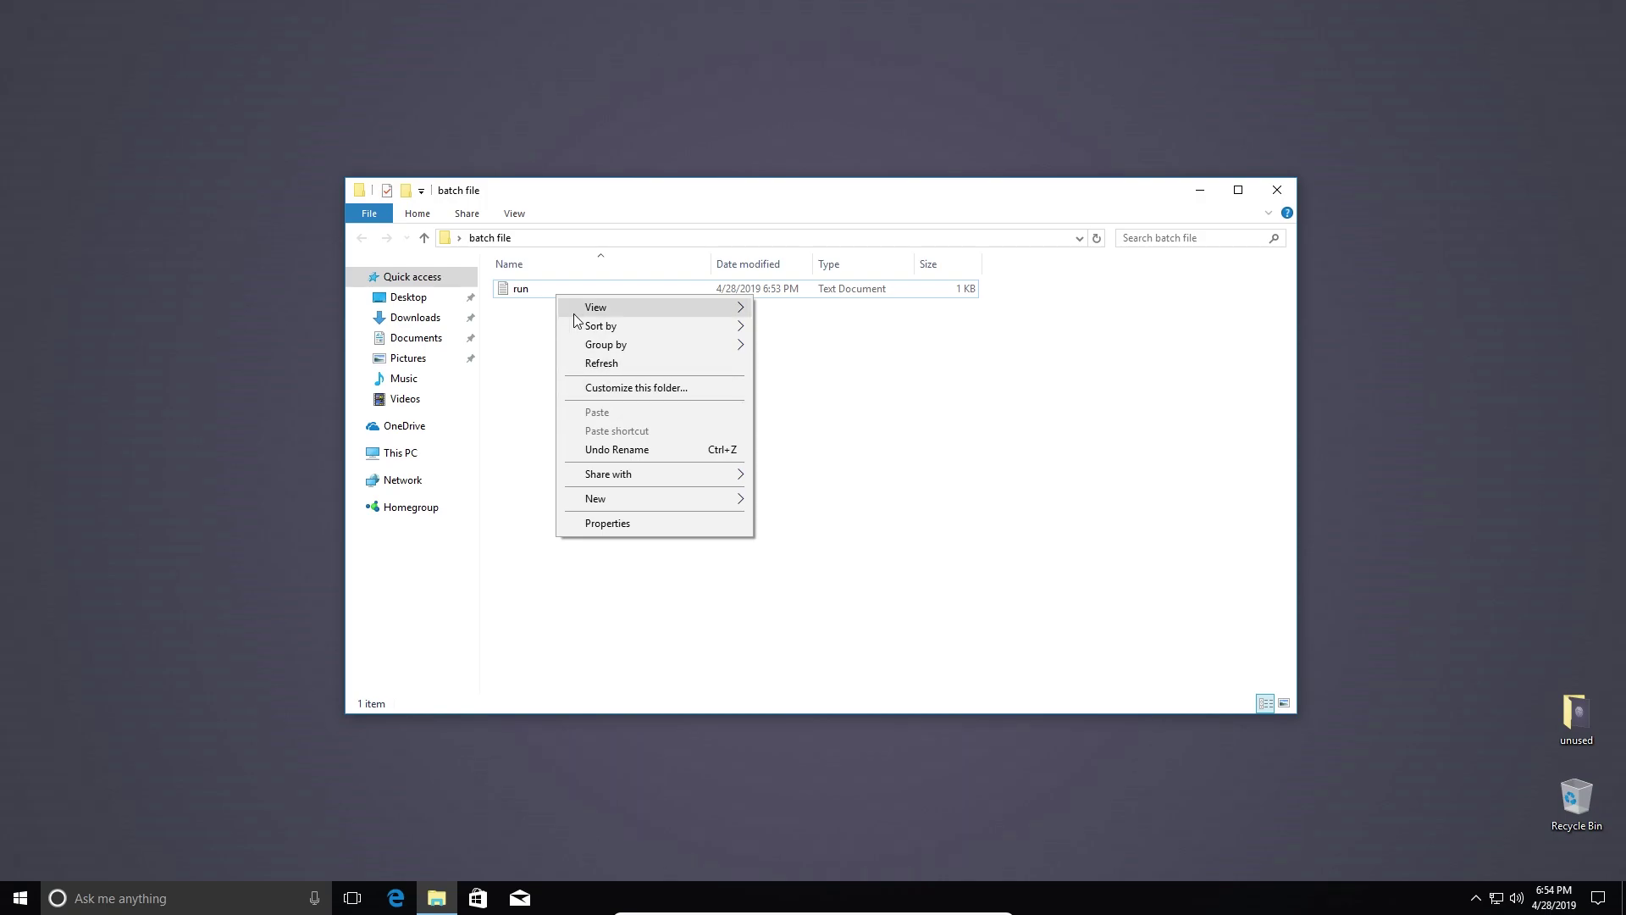
{"action": "right_click", "coordinate": [524, 295]}
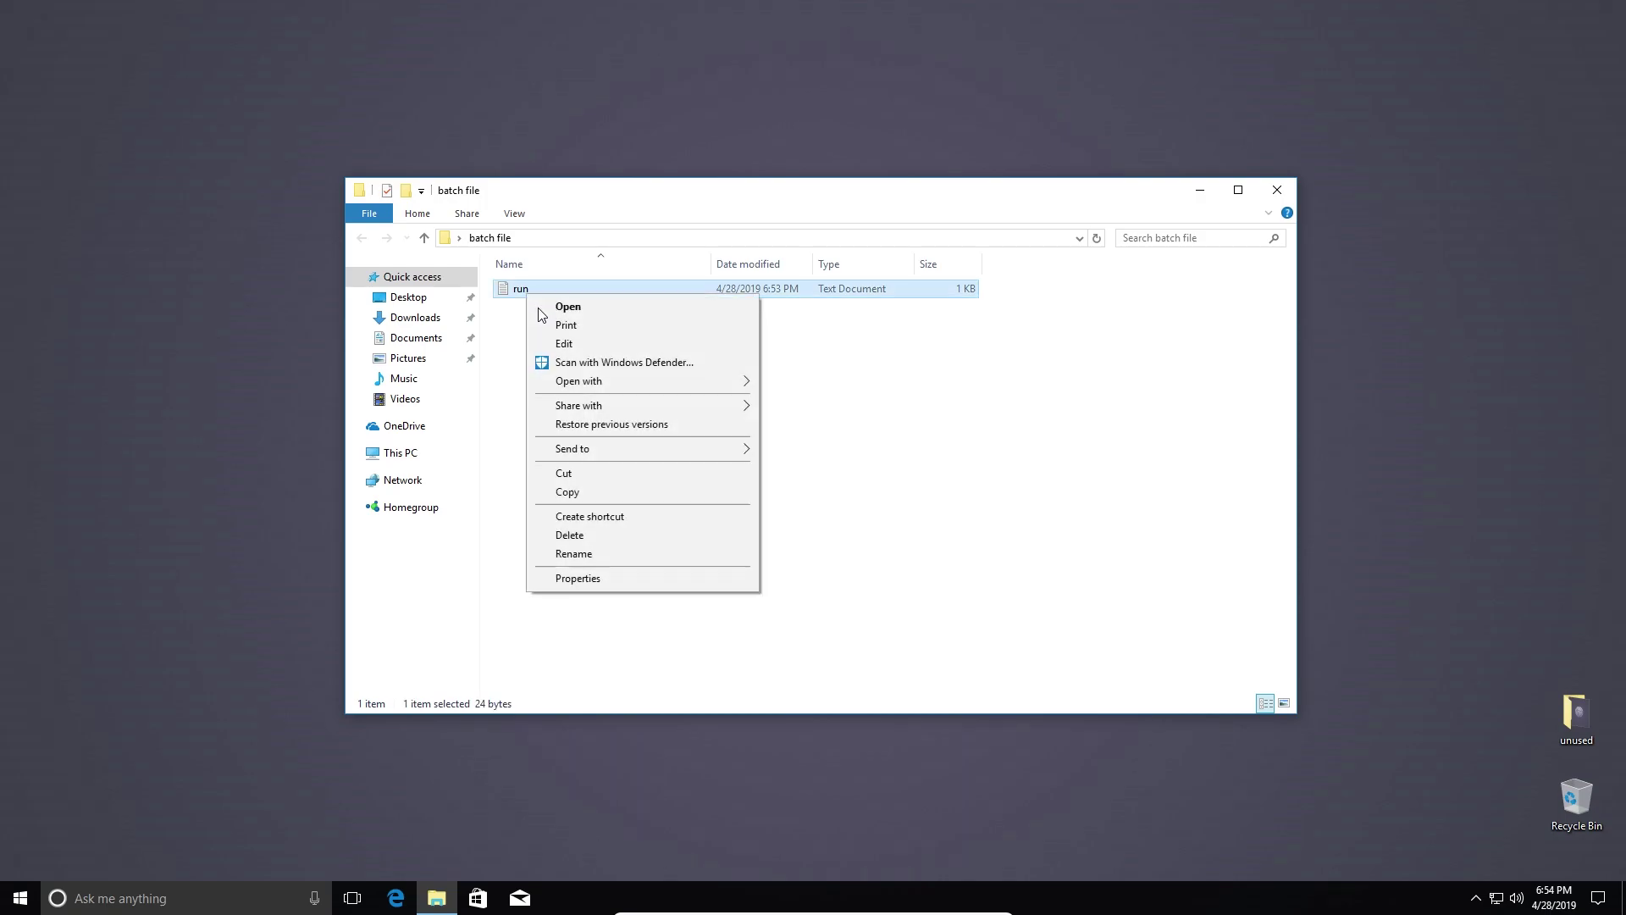
{"action": "left_click", "coordinate": [579, 553]}
{"action": "key", "text": "Right"}
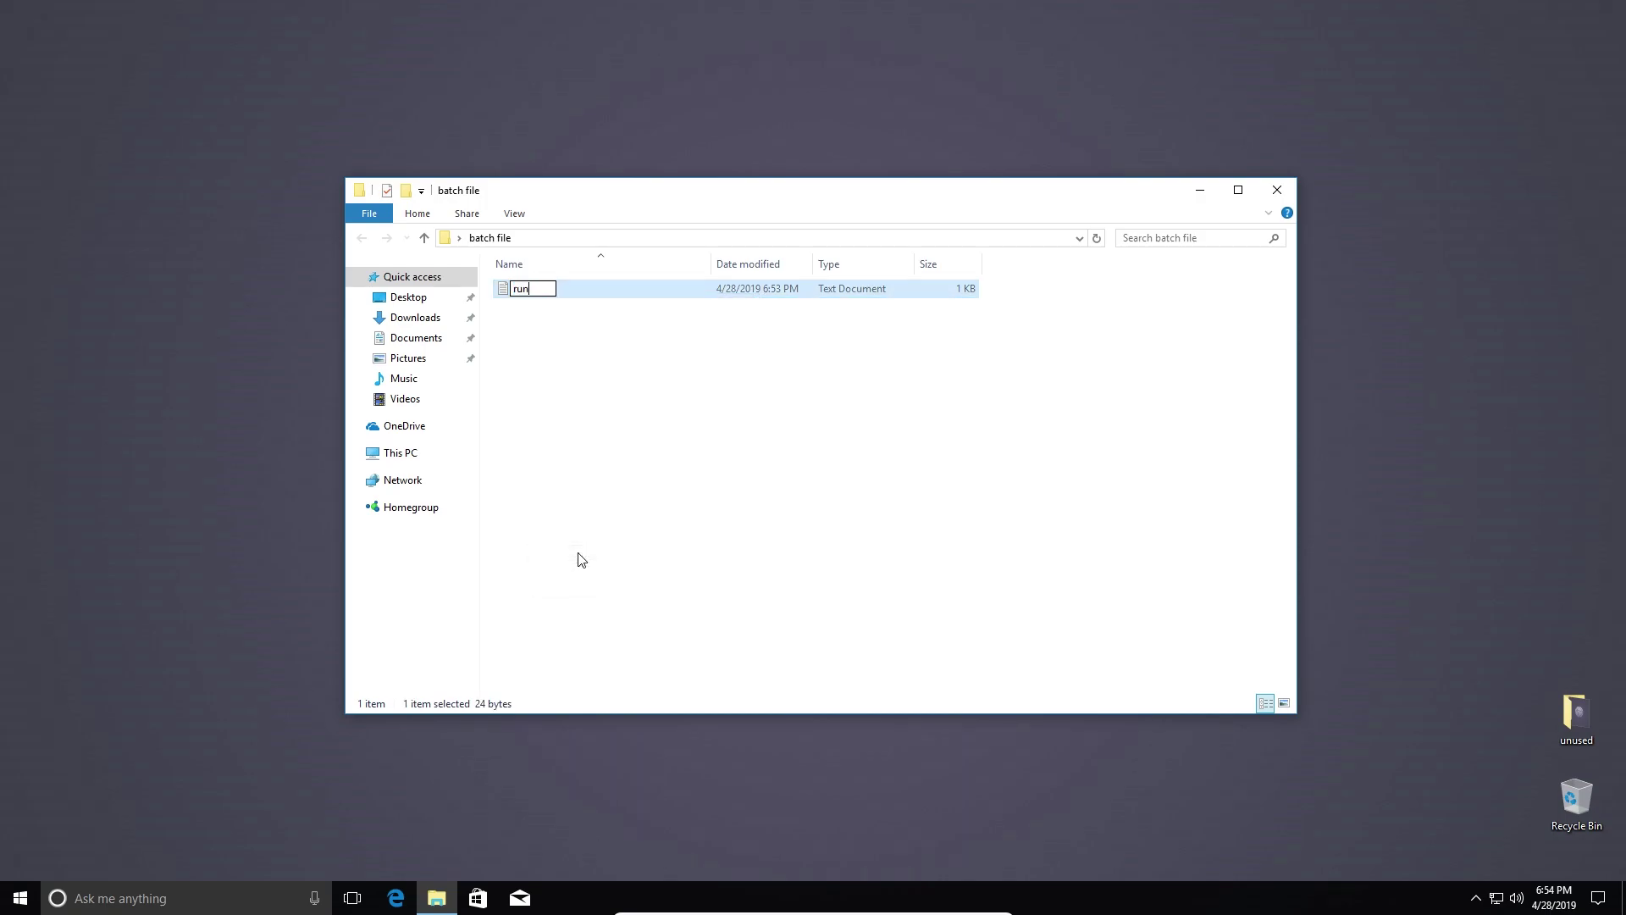
{"action": "type", "text": ".bat"}
{"action": "key", "text": "Return"}
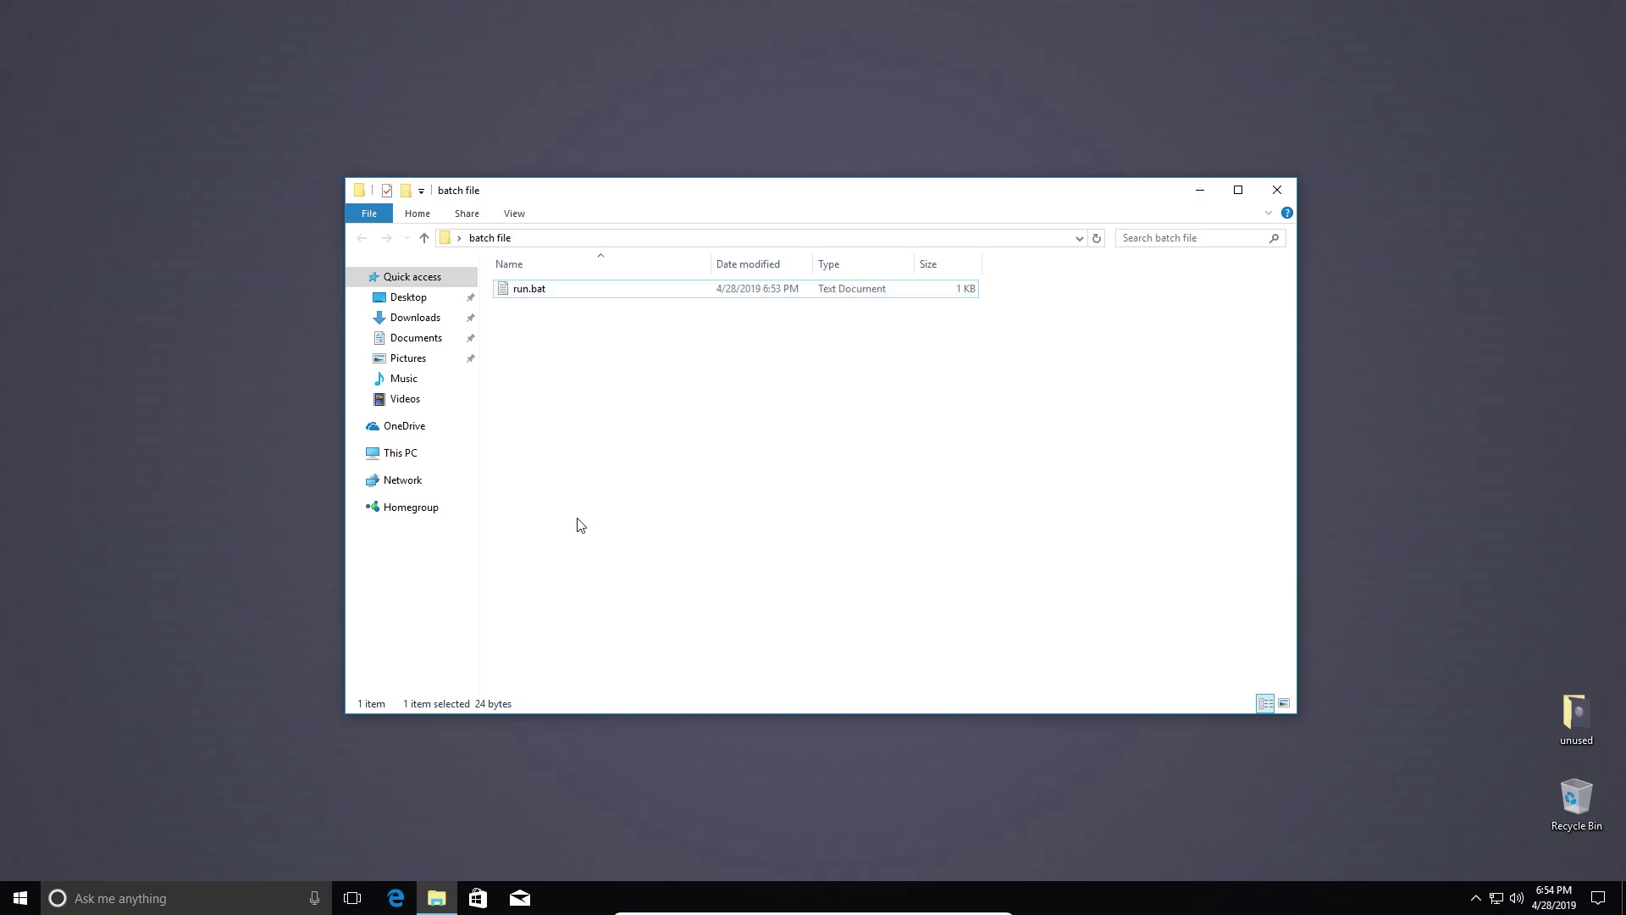
{"action": "double_click", "coordinate": [534, 289]}
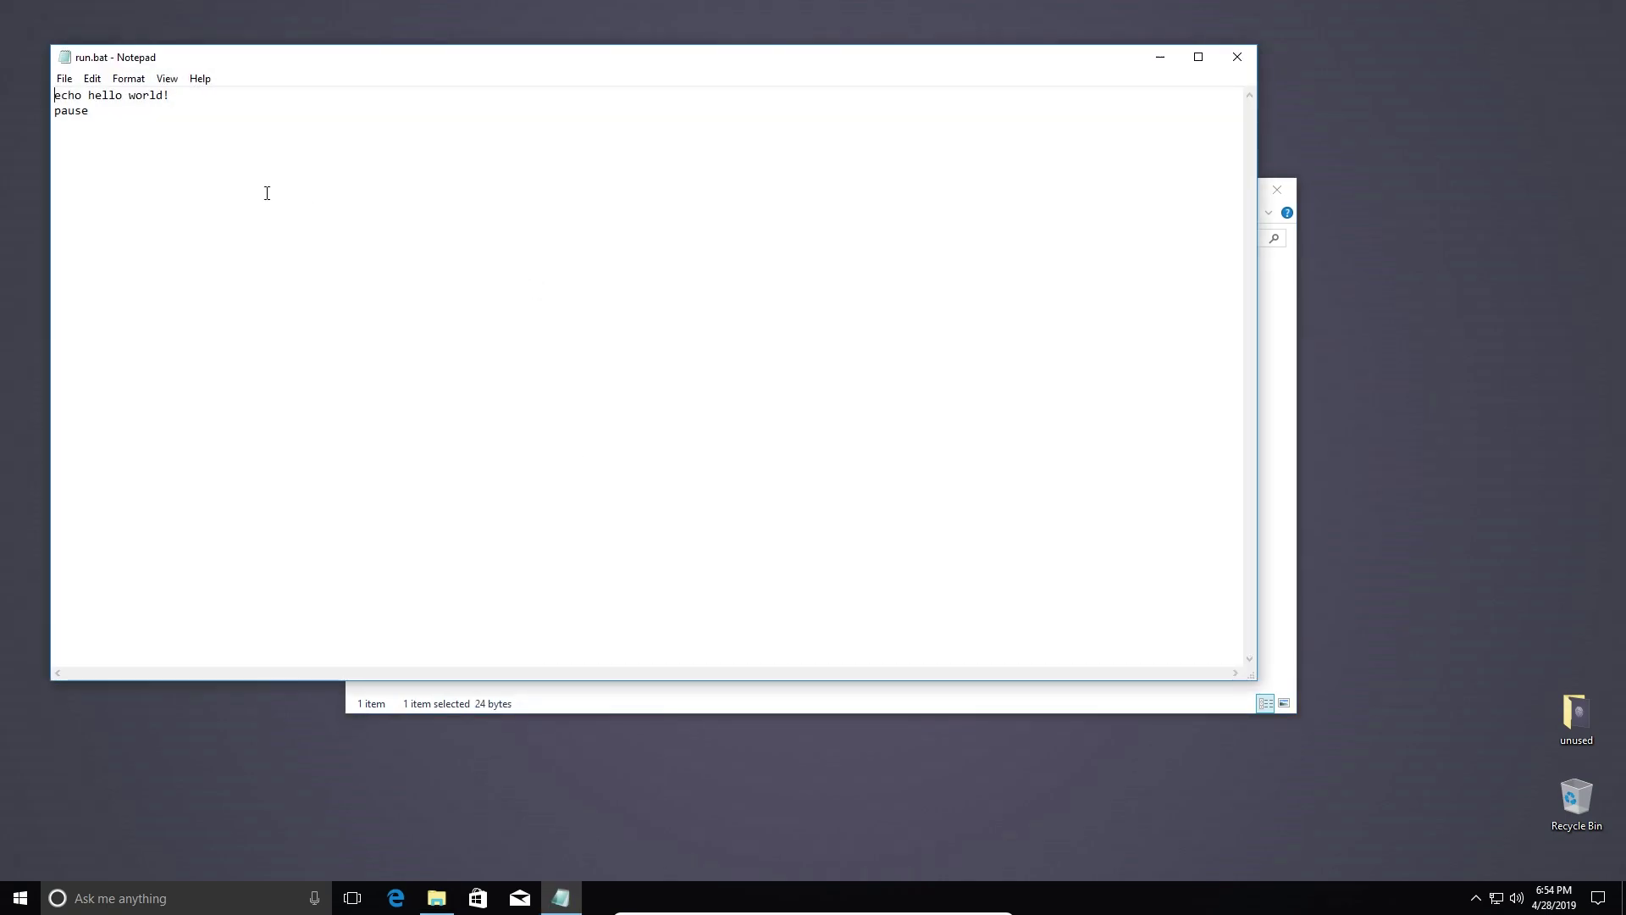
Close Notepad and reopen run.bat, which still behaves as a text document.
{"action": "left_click", "coordinate": [1236, 56]}
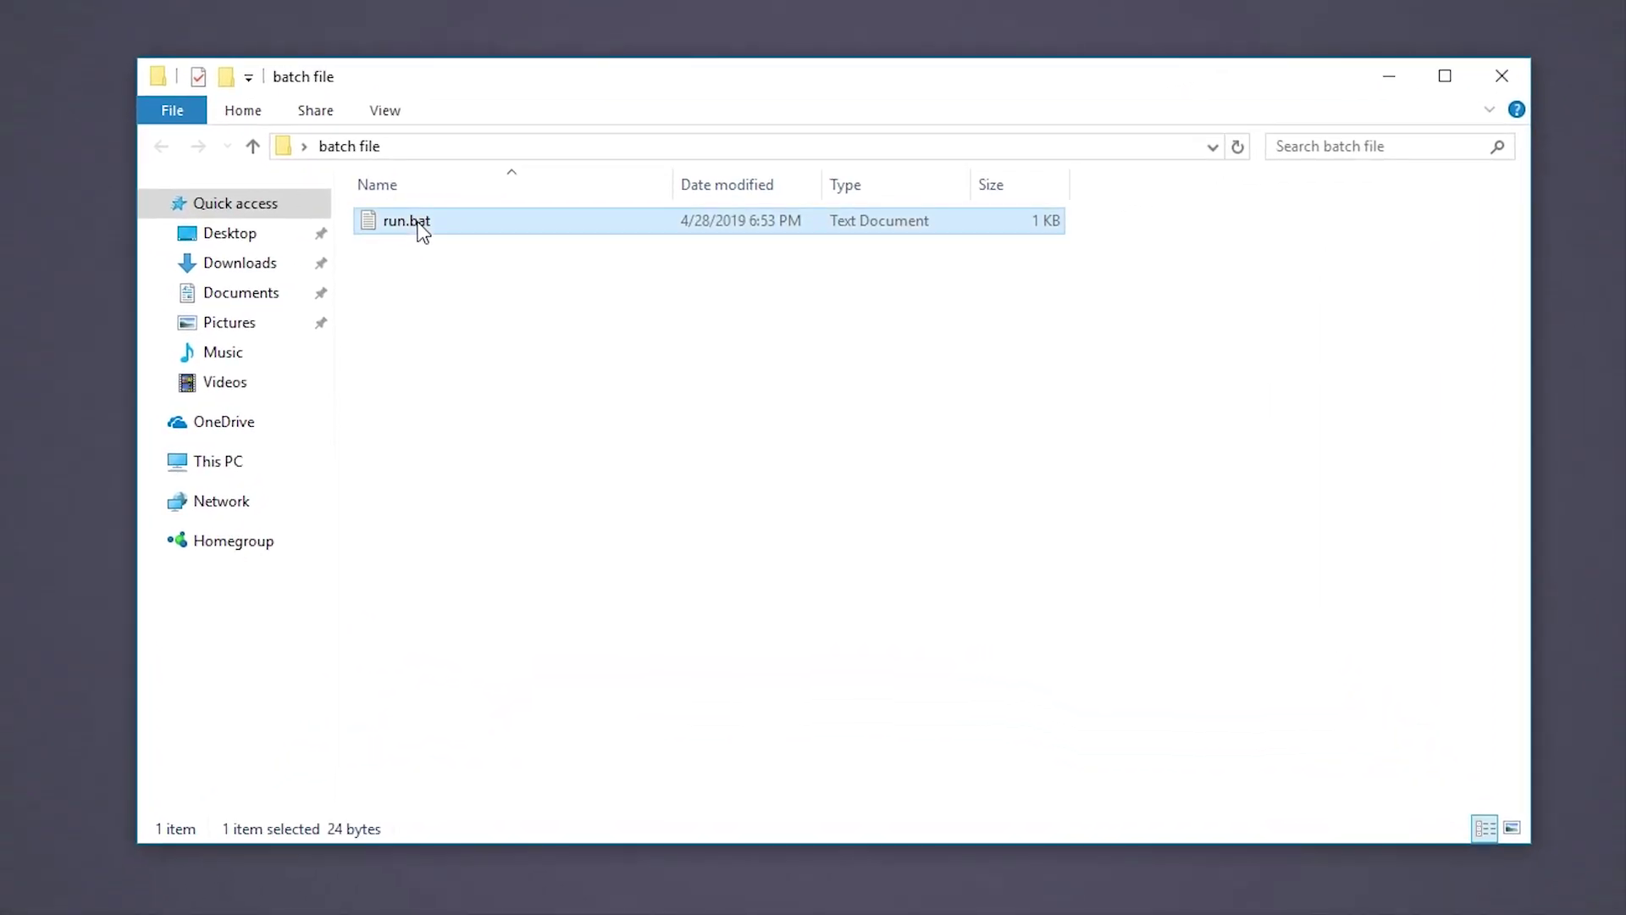
{"action": "left_click", "coordinate": [421, 305]}
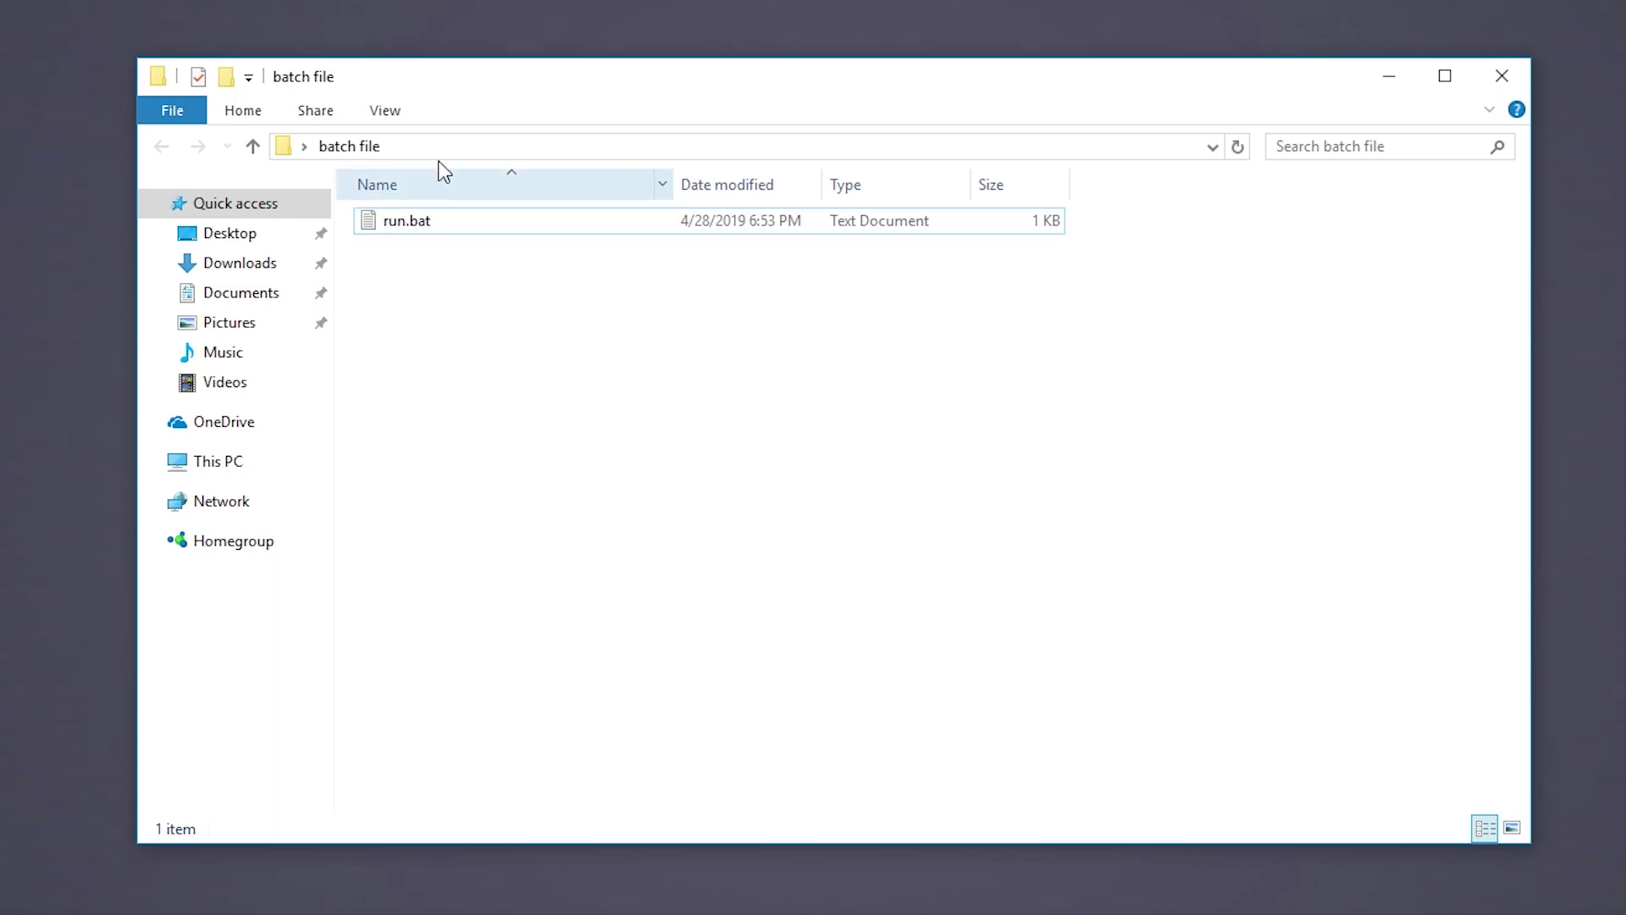
{"action": "double_click", "coordinate": [465, 227]}
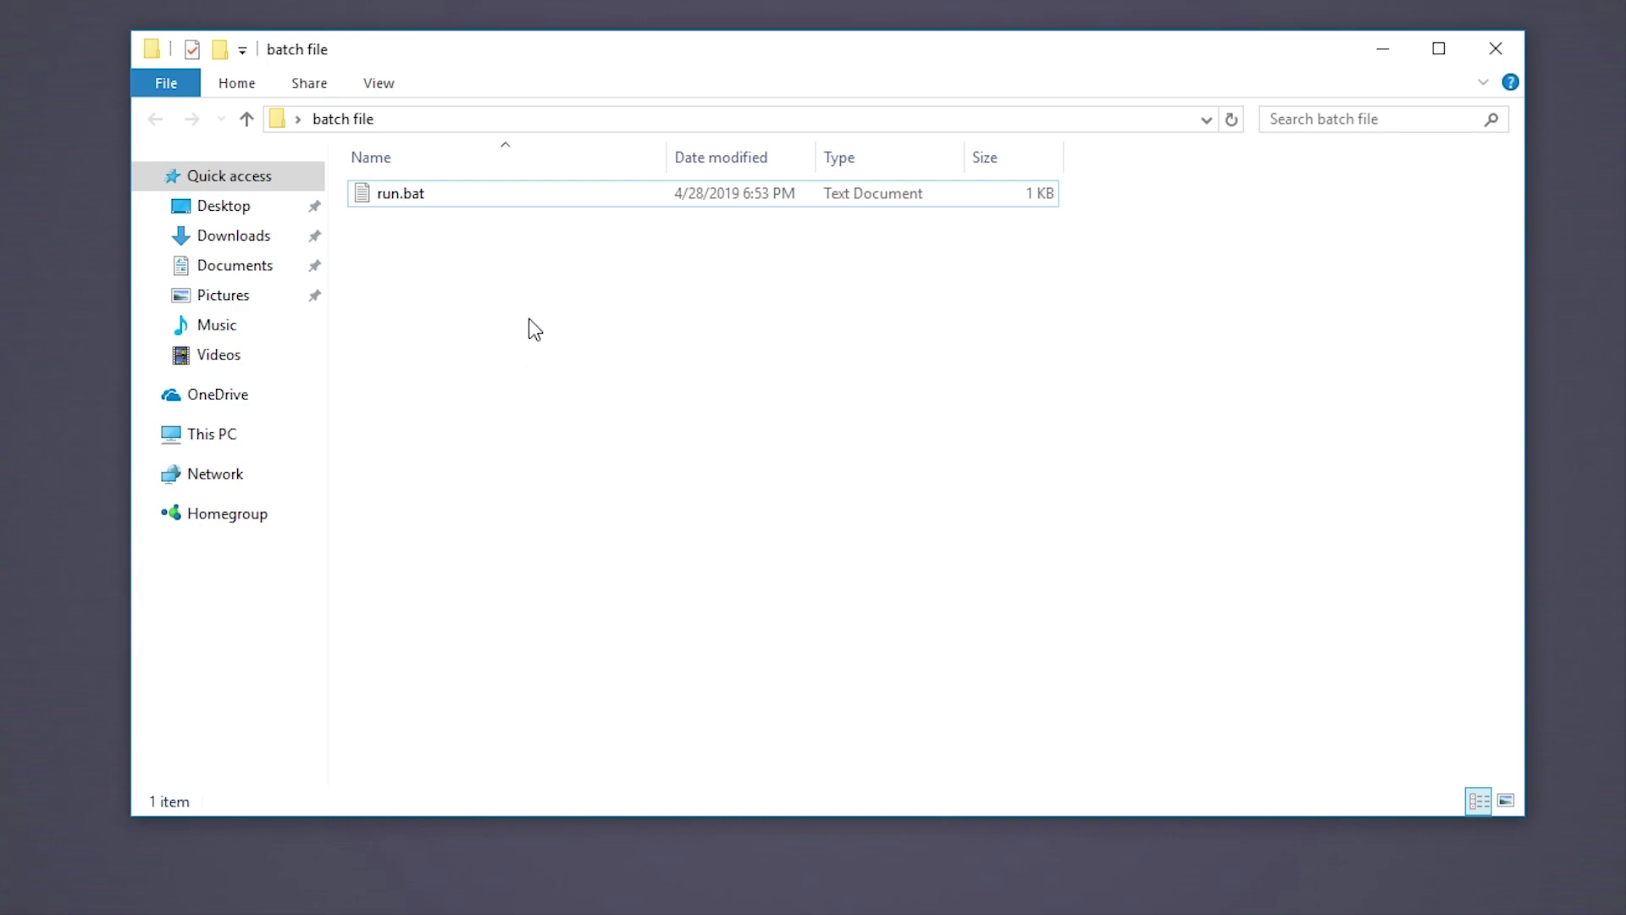
Turn off 'Hide extensions for known file types' in Folder Options, revealing run.bat.txt.
{"action": "left_click", "coordinate": [376, 92]}
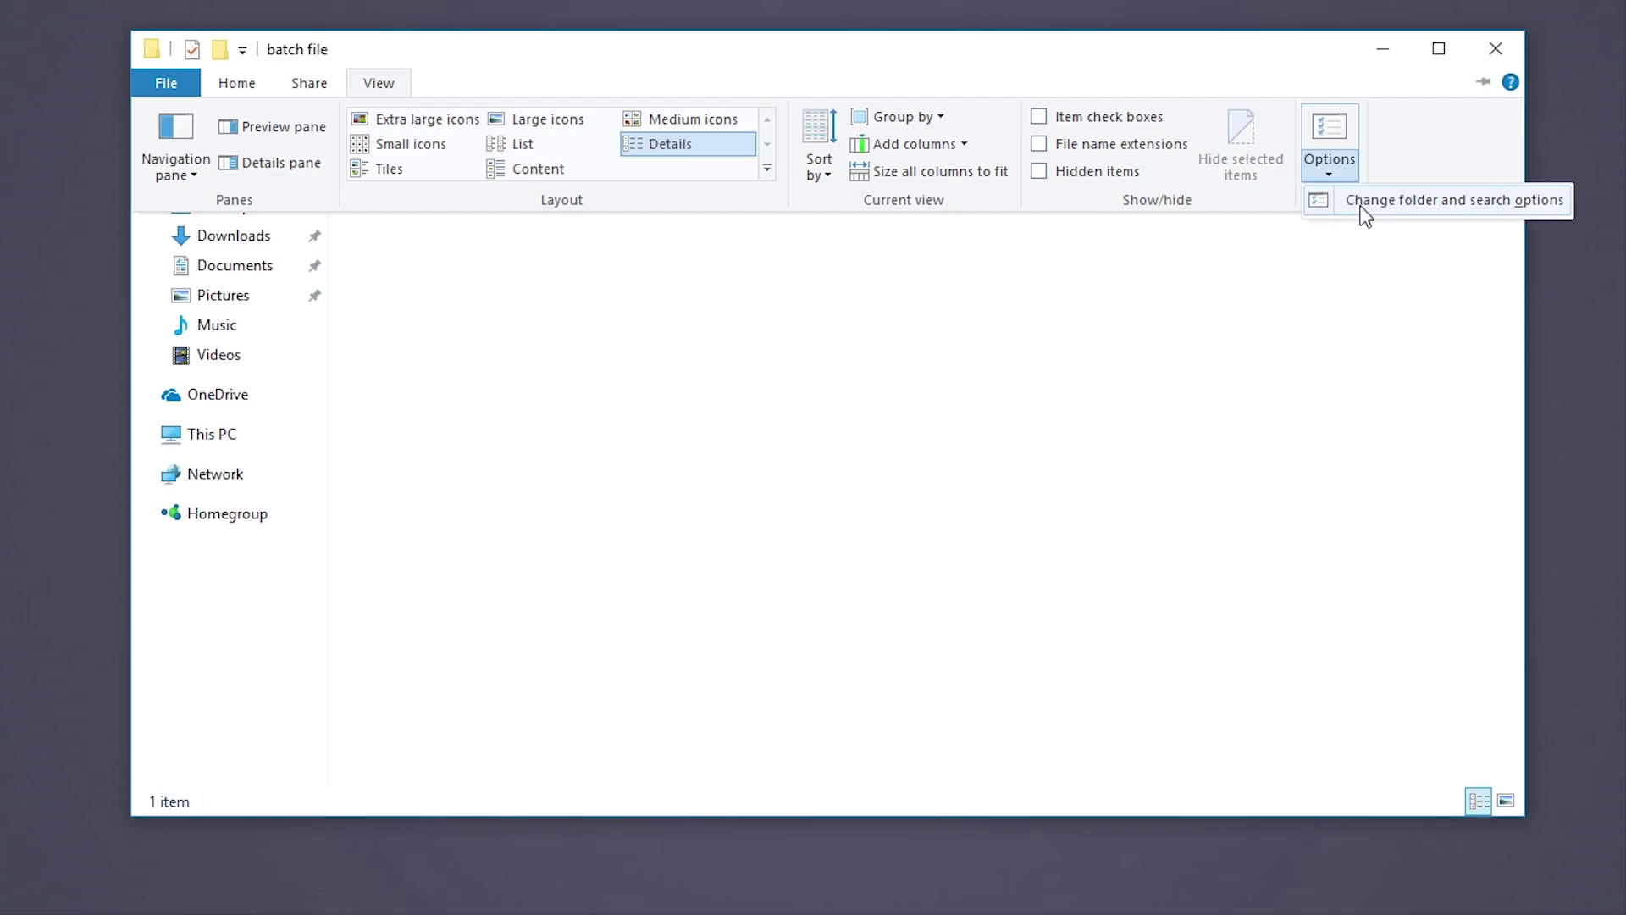
{"action": "left_click", "coordinate": [1362, 203]}
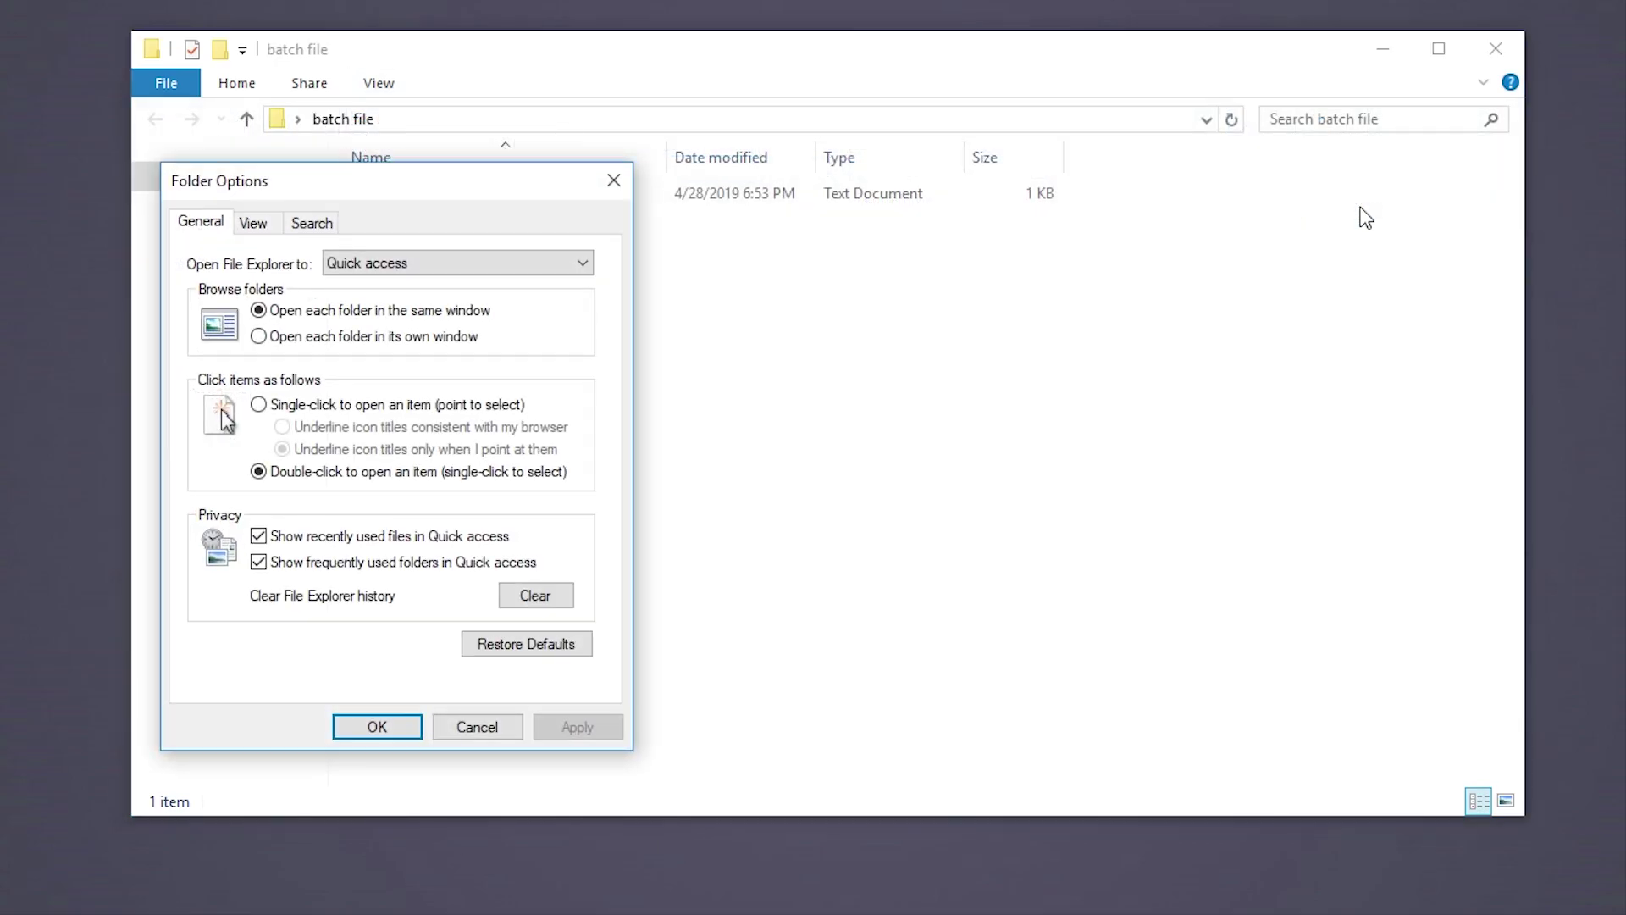
{"action": "left_click", "coordinate": [261, 219]}
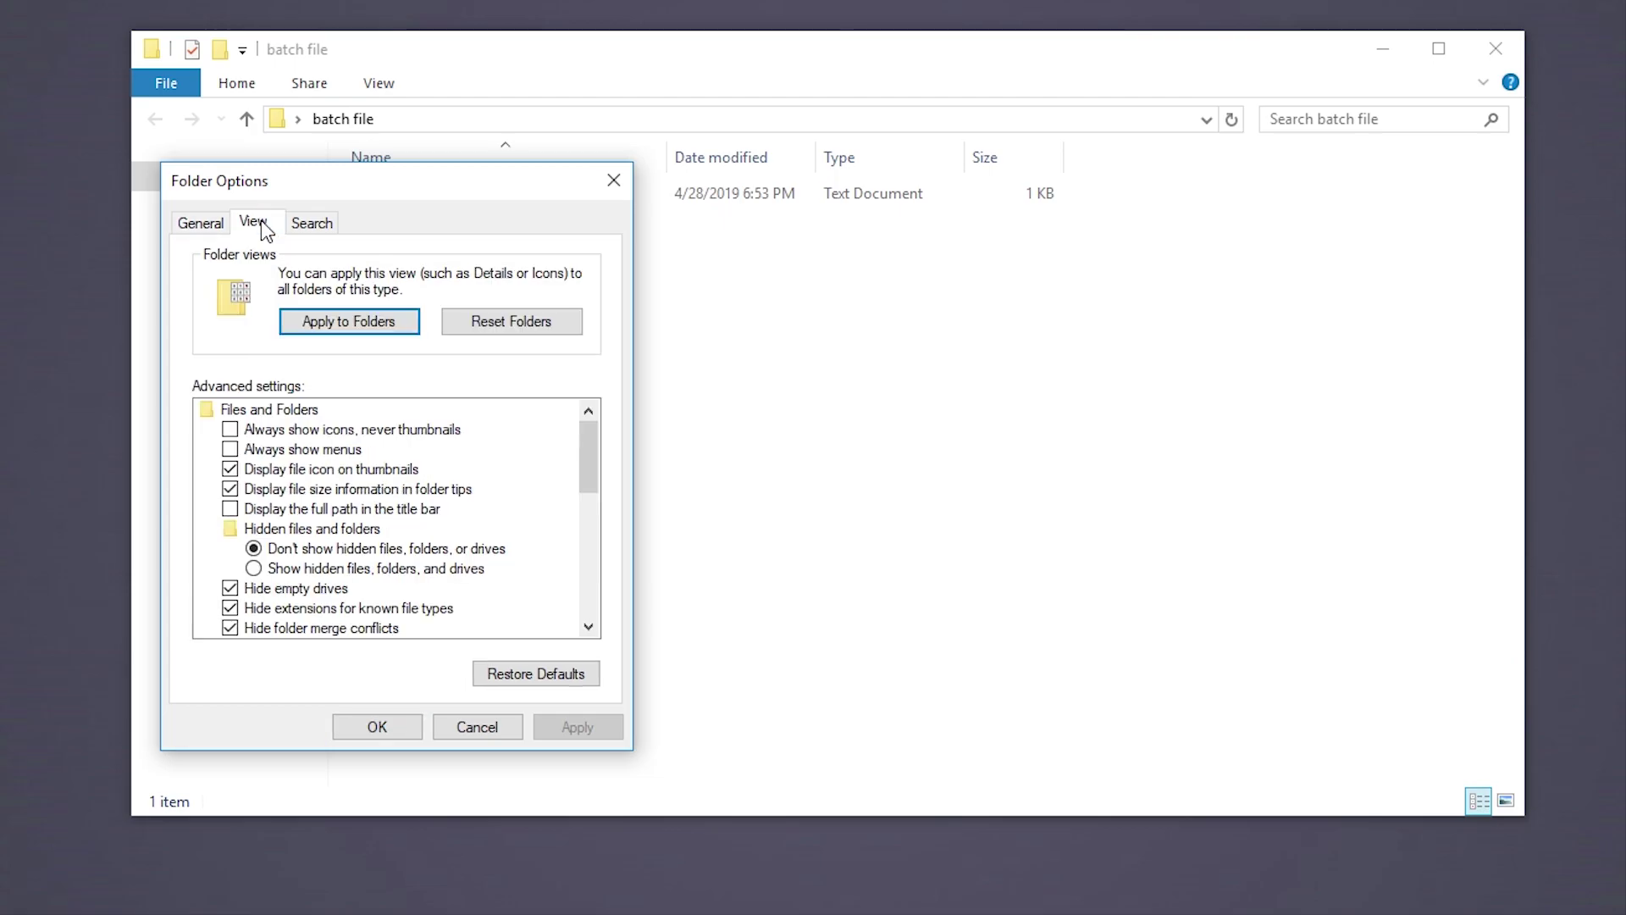
{"action": "scroll", "coordinate": [320, 508], "scroll_direction": "down", "scroll_amount": 1}
{"action": "scroll", "coordinate": [321, 512], "scroll_direction": "down", "scroll_amount": 1}
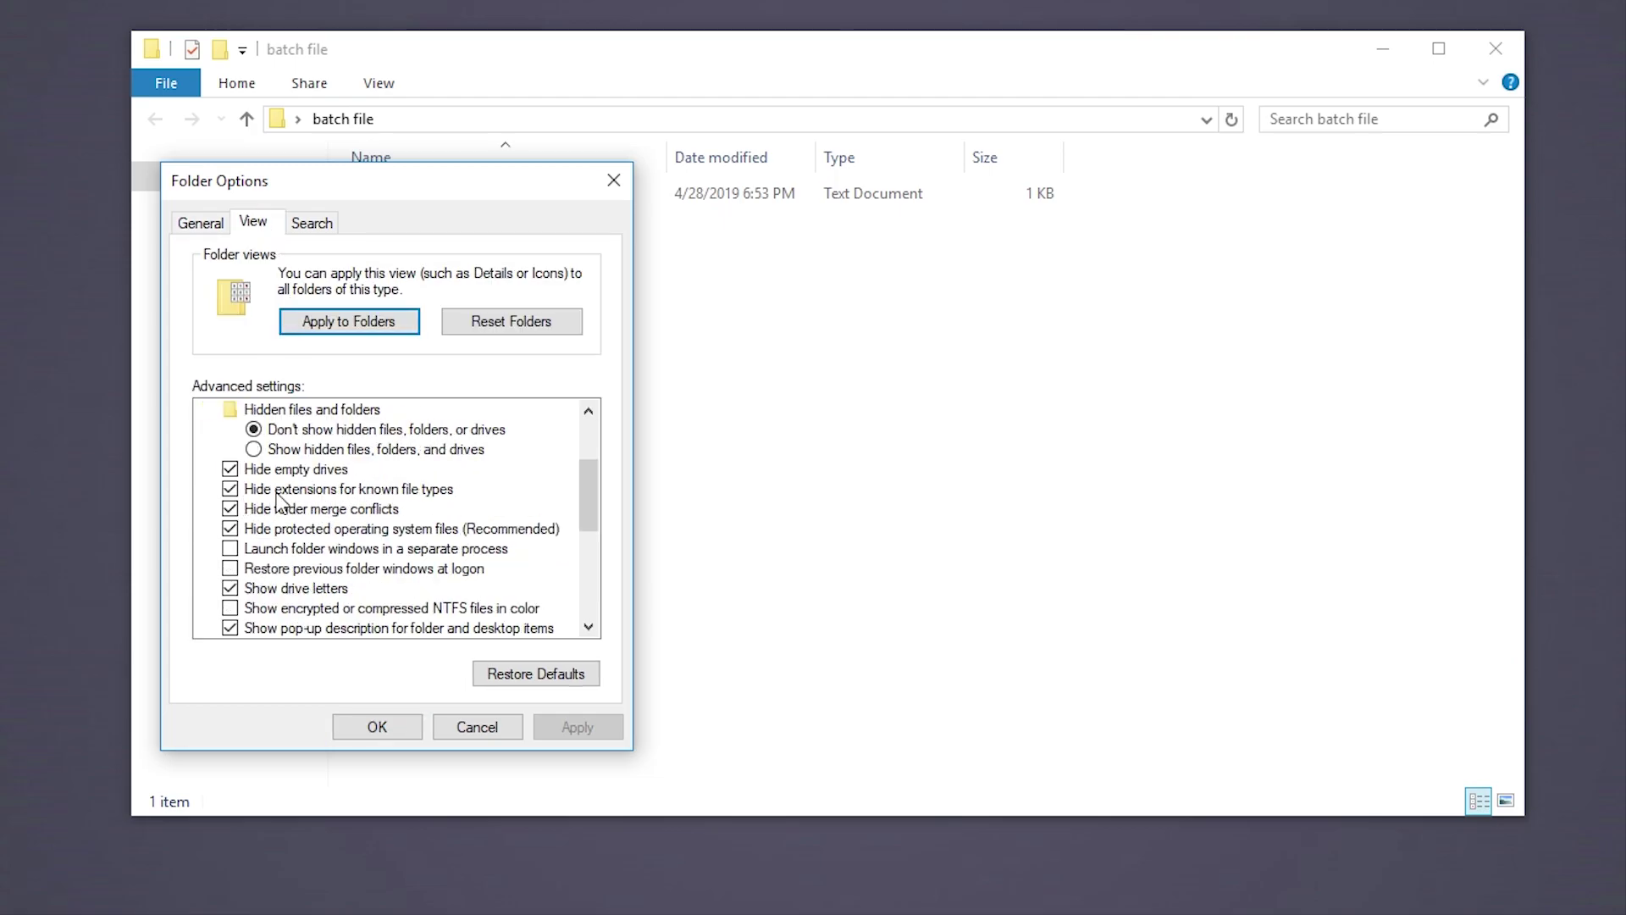
{"action": "left_click", "coordinate": [230, 491]}
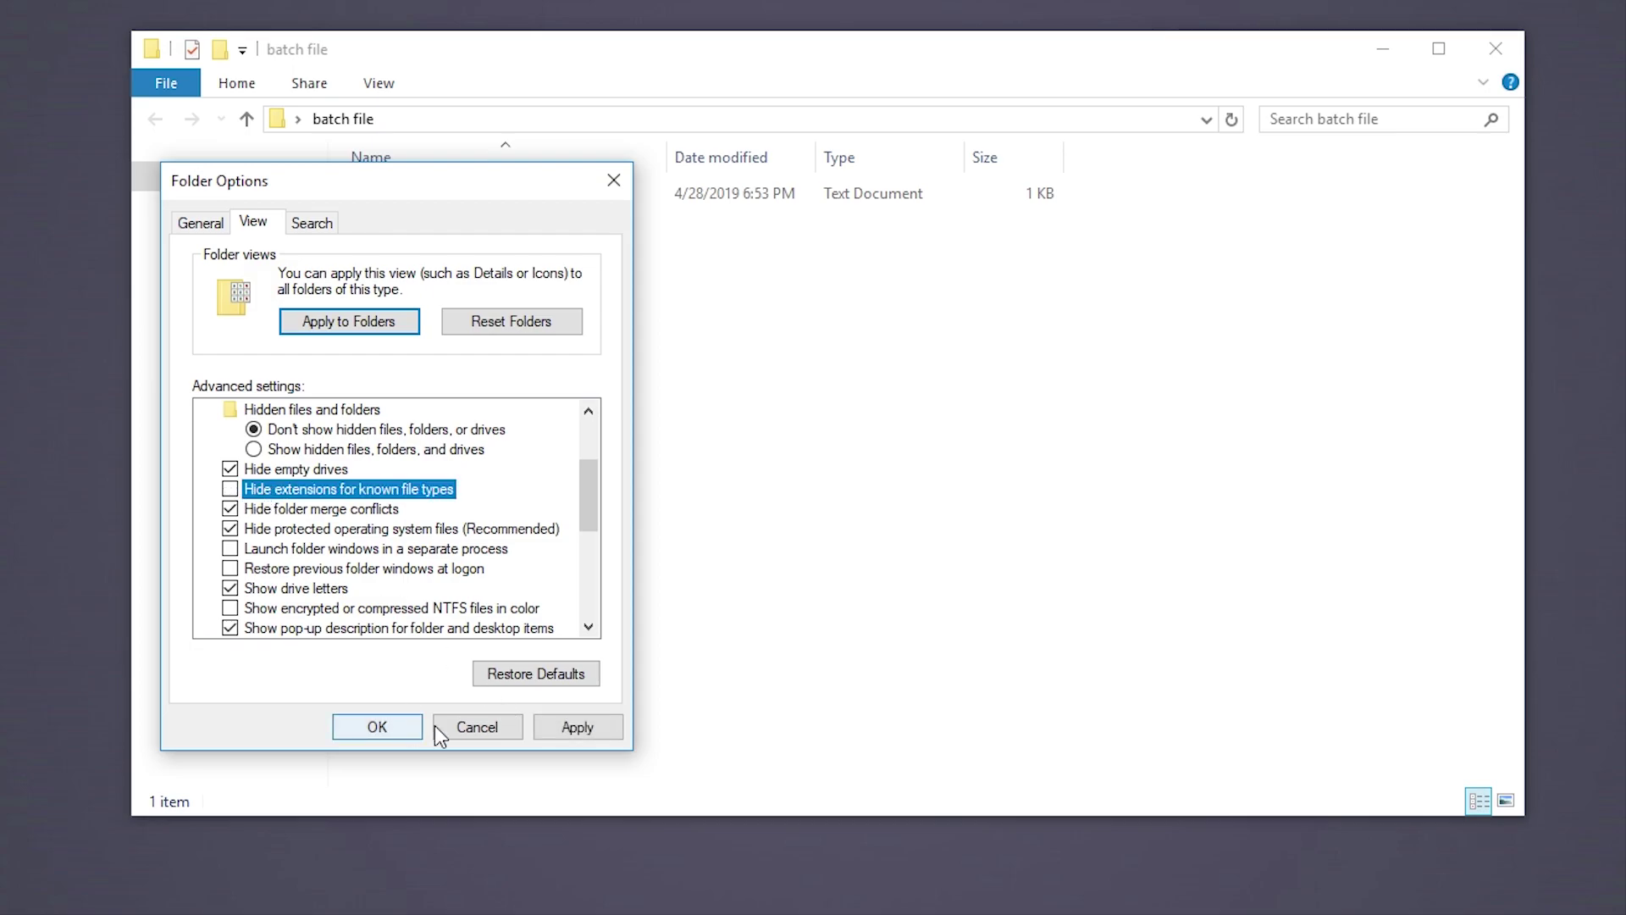
{"action": "left_click", "coordinate": [407, 732]}
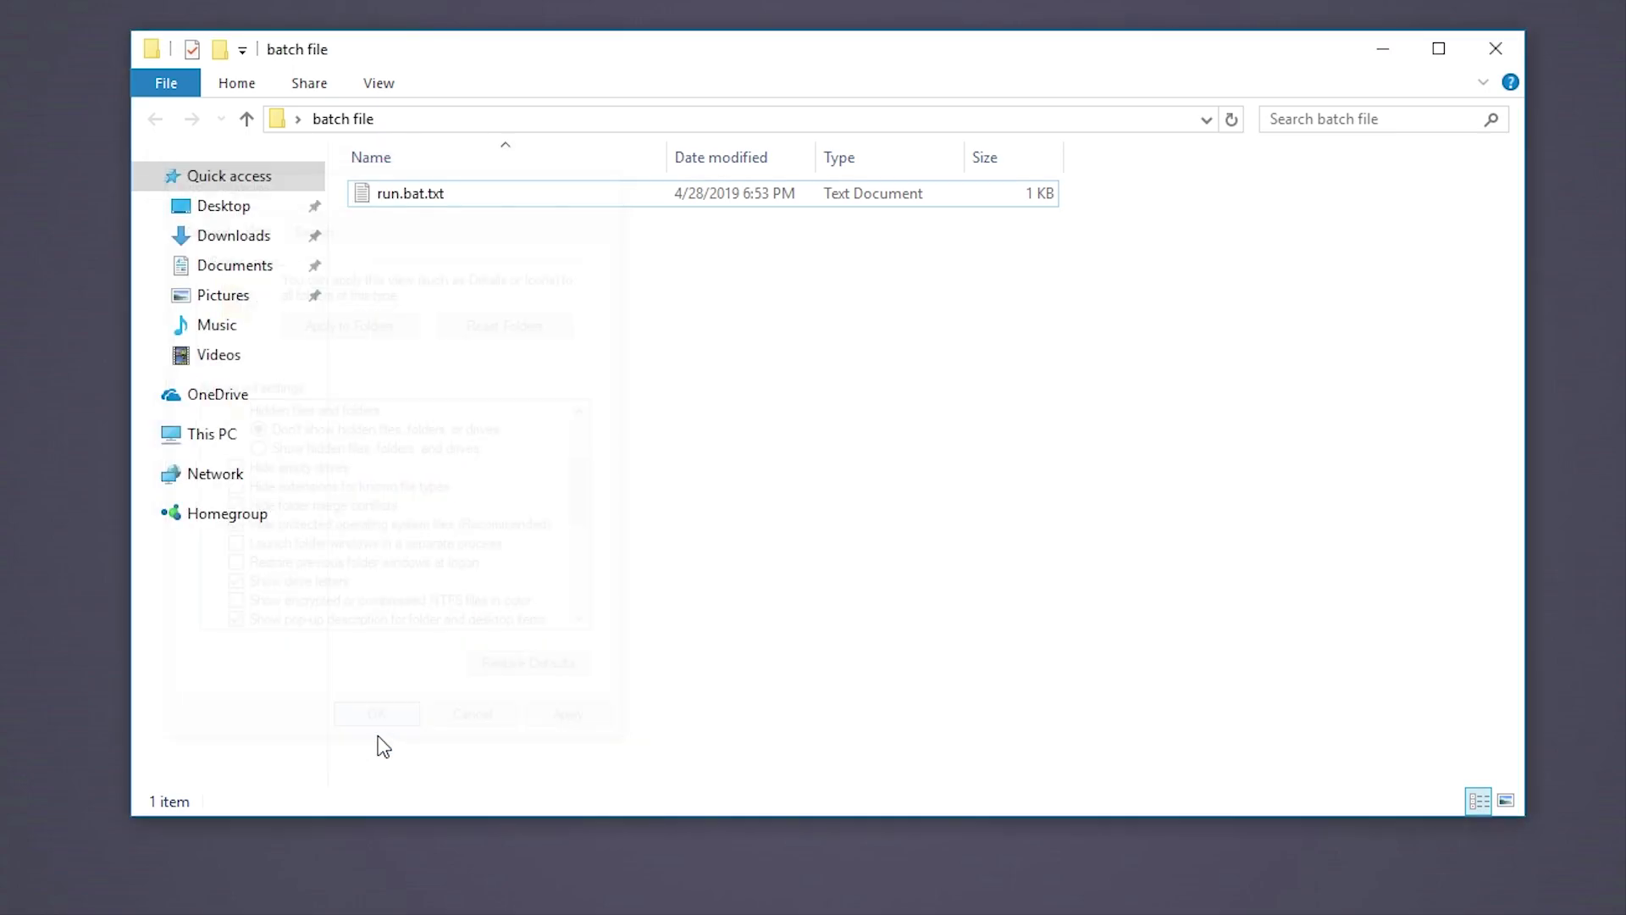
Rename run.bat.txt to run.bat by removing .txt and accepting the extension warning.
{"action": "left_click", "coordinate": [432, 200]}
{"action": "right_click", "coordinate": [433, 199]}
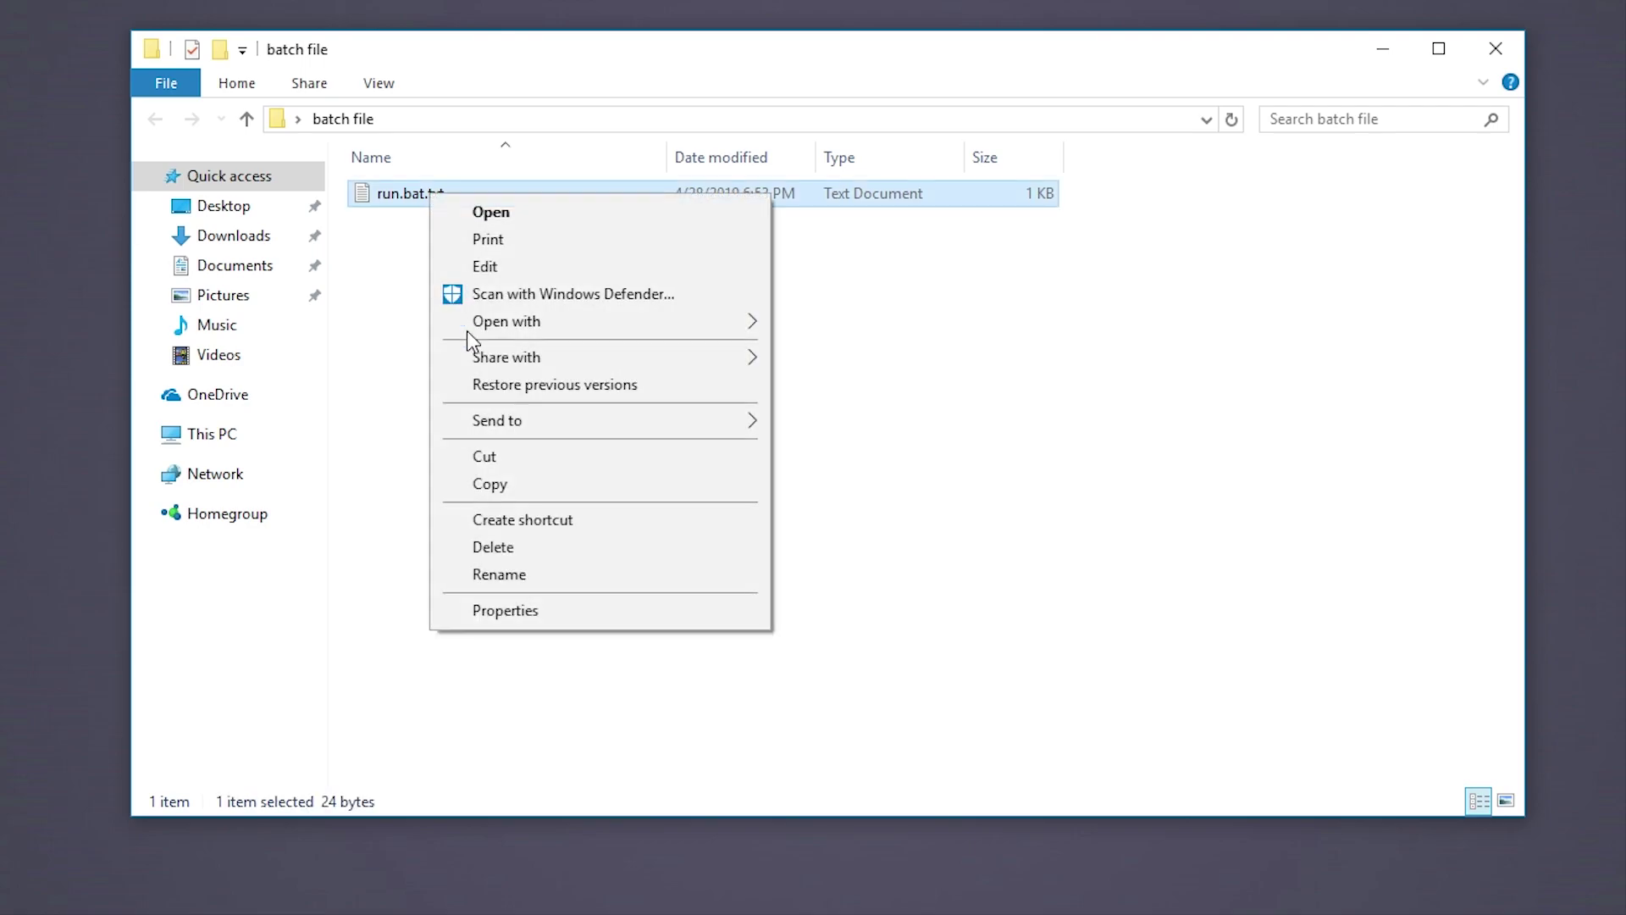
{"action": "left_click", "coordinate": [483, 573]}
{"action": "left_click", "coordinate": [451, 201]}
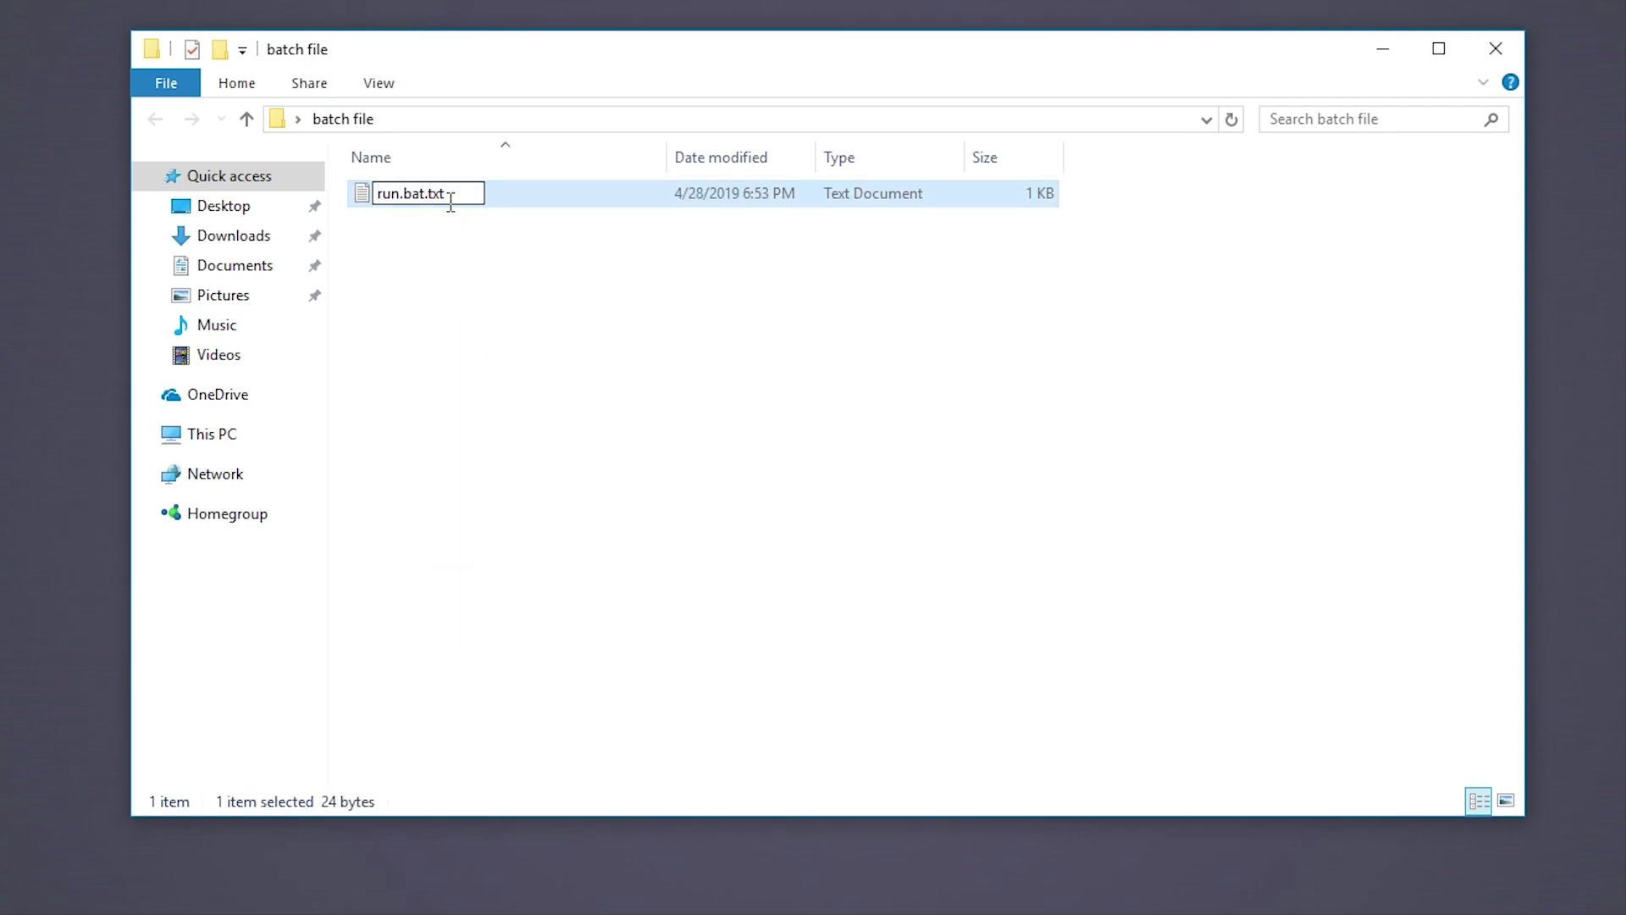
{"action": "key", "text": "BackSpace"}
{"action": "key", "text": "BackSpace"}
{"action": "key", "text": "BackSpace"}
{"action": "key", "text": "BackSpace"}
{"action": "key", "text": "Return"}
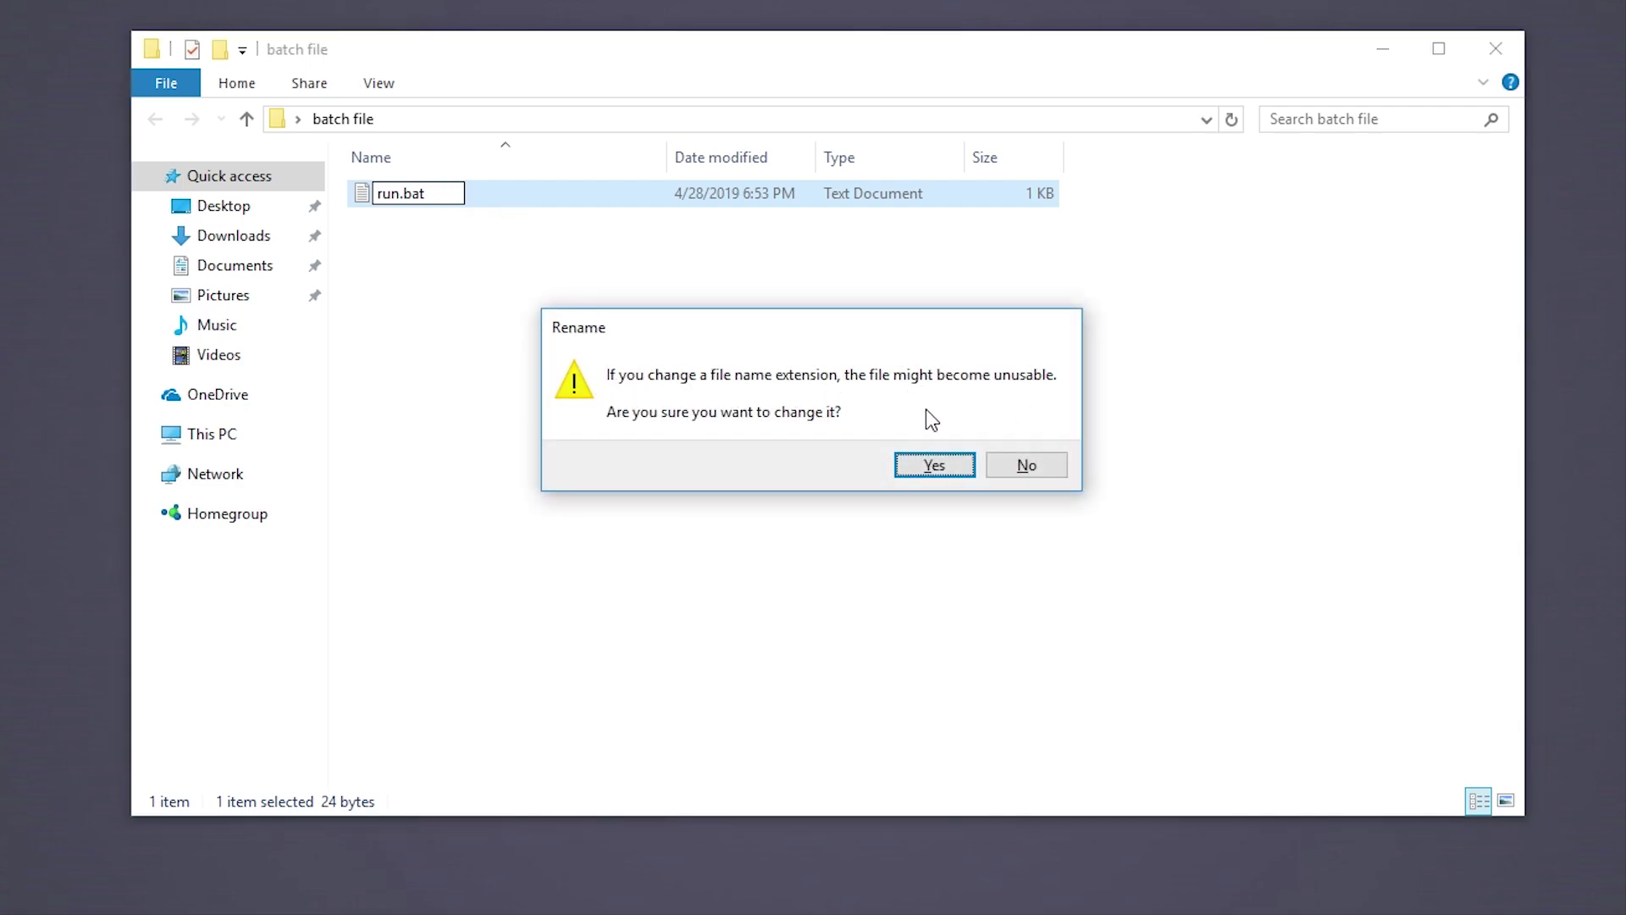
{"action": "left_click", "coordinate": [936, 467]}
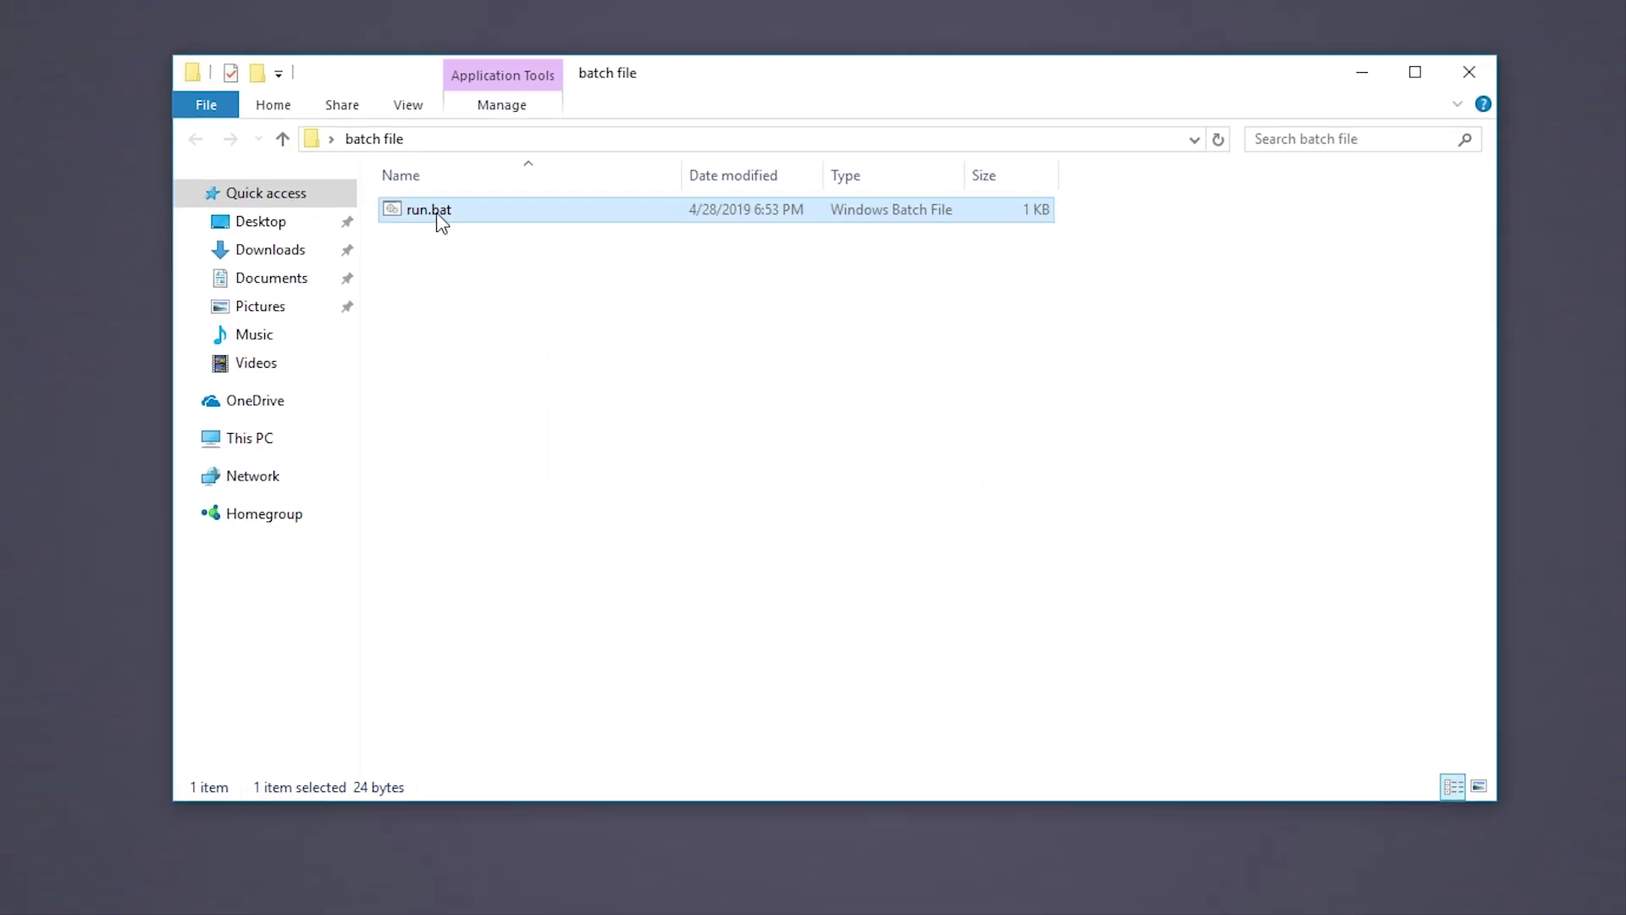
Run run.bat, see 'hello world!' in Command Prompt, and dismiss the window.
{"action": "double_click", "coordinate": [506, 254]}
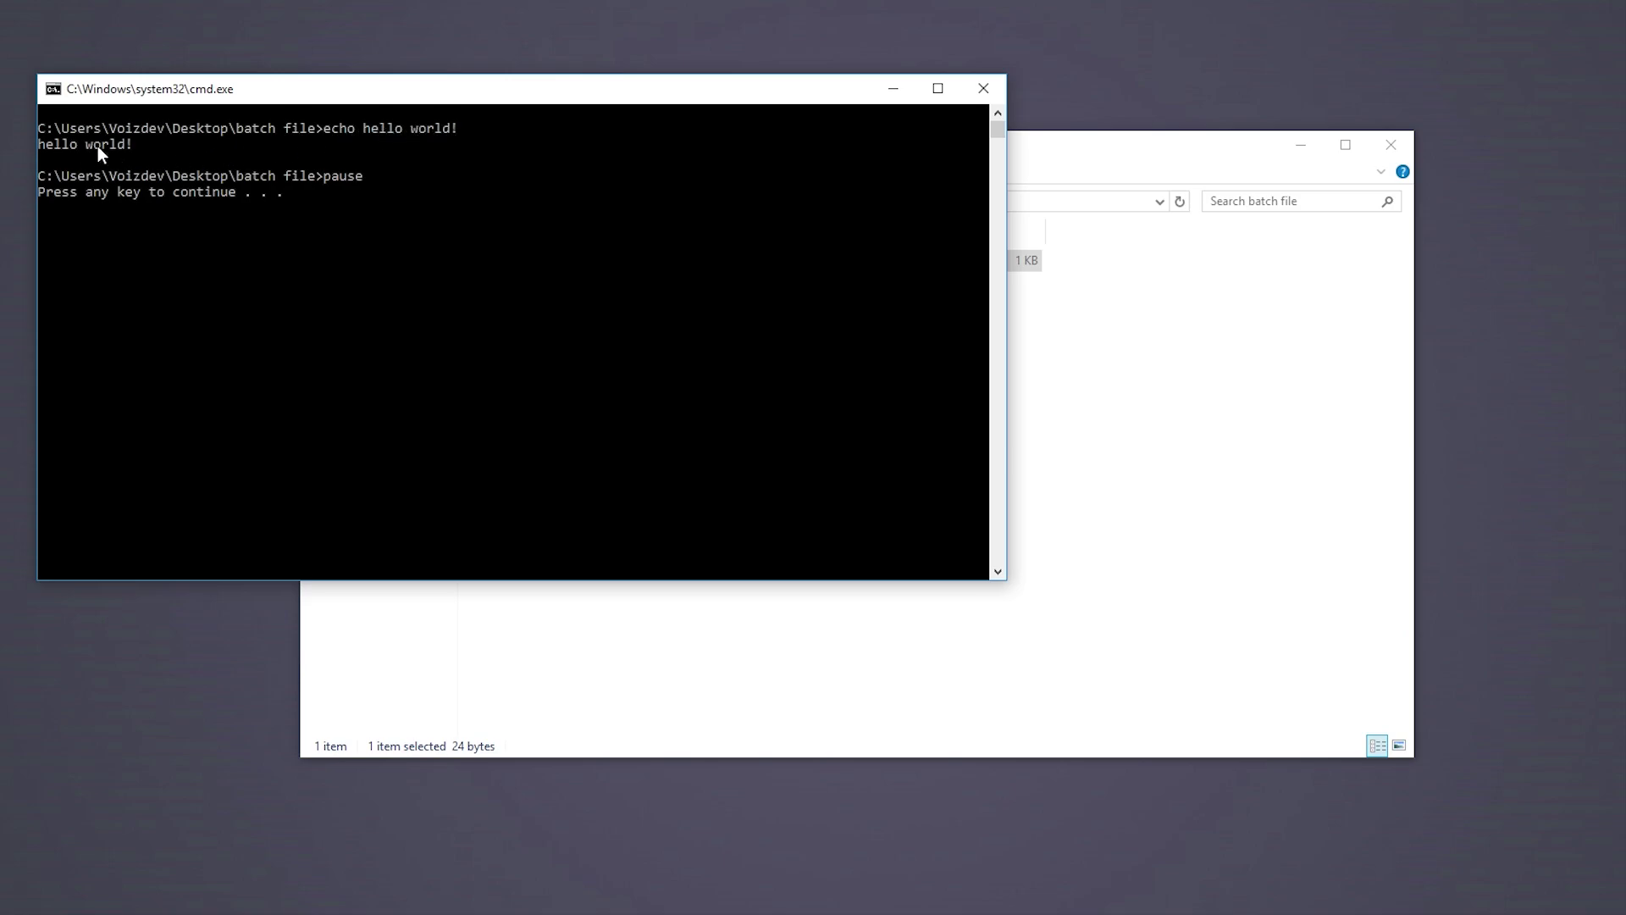
{"action": "key", "text": "Return"}
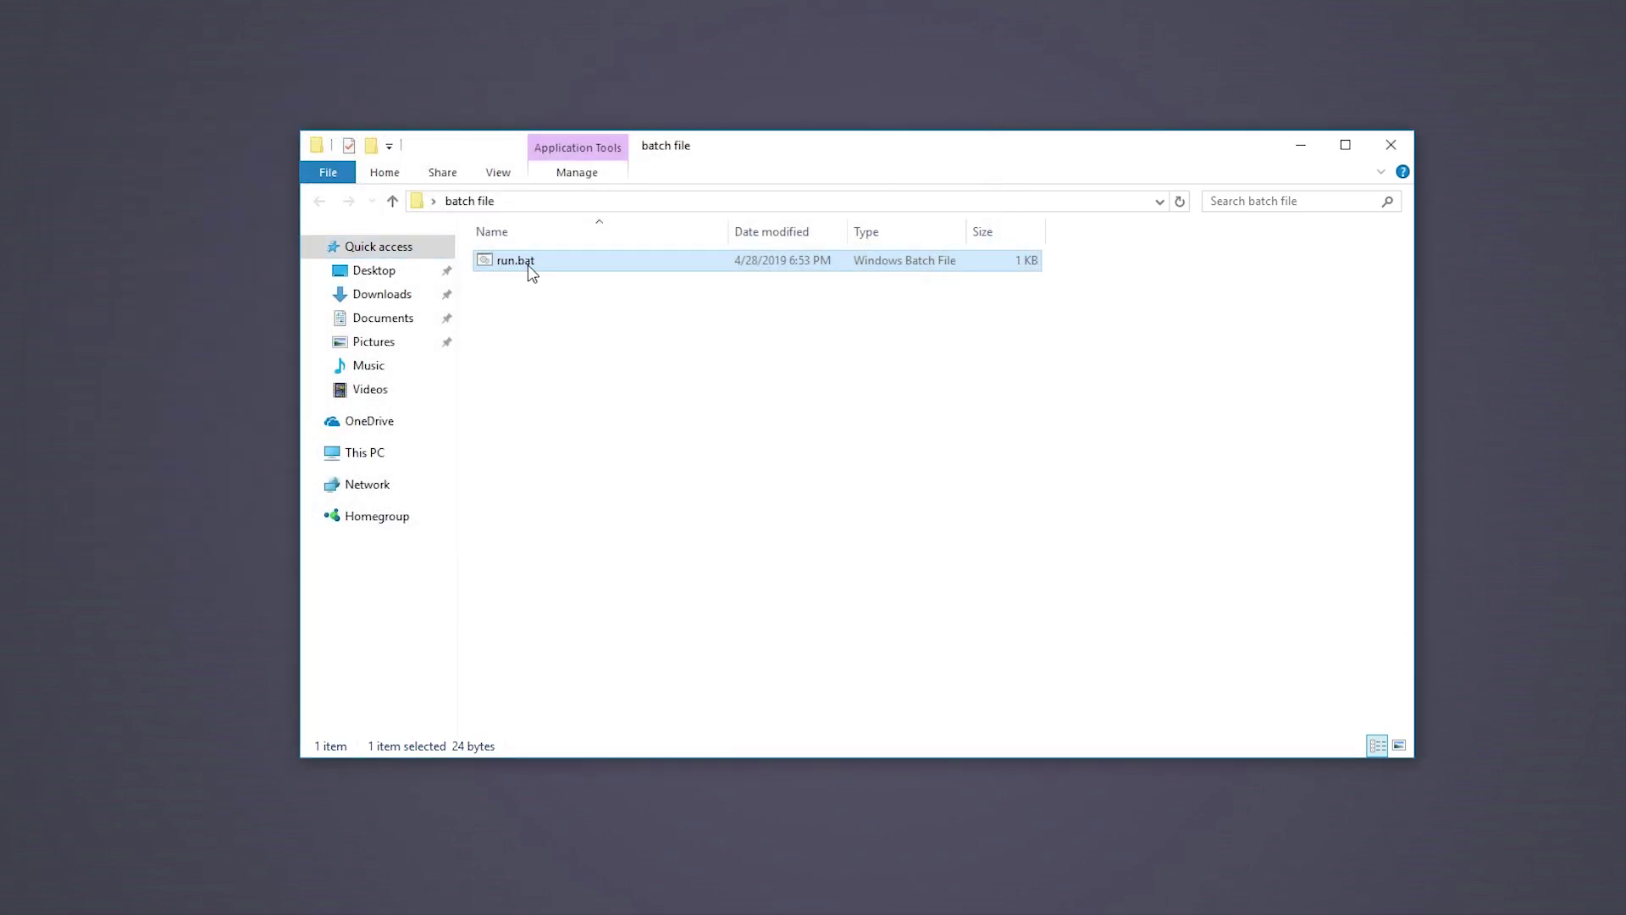